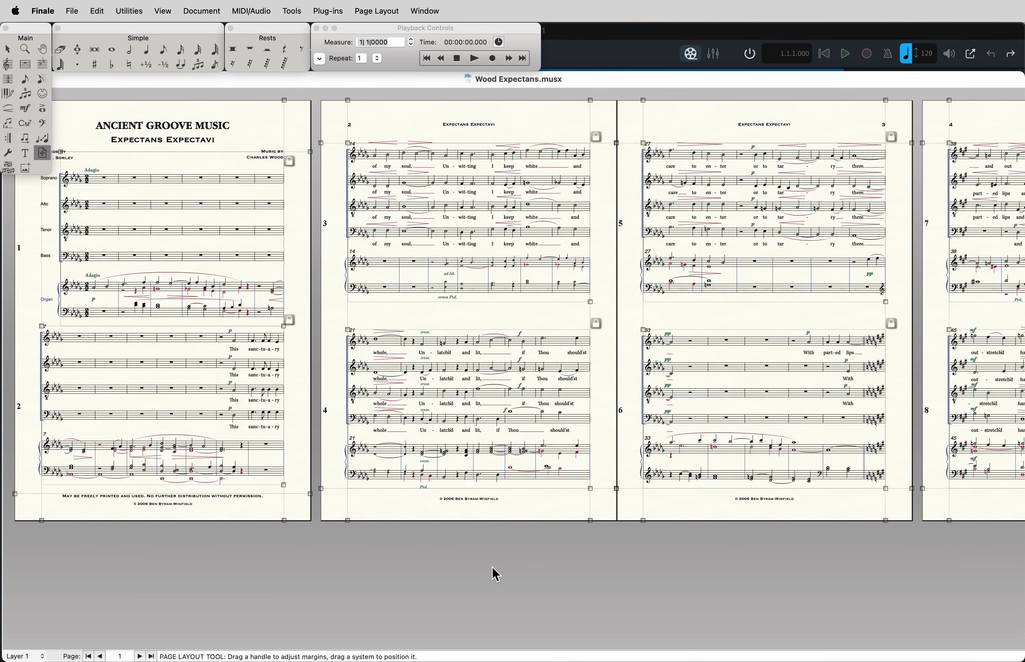
- Show the Export submenu under Finale's File menu for the Wood Expectans score
{"action": "left_click", "coordinate": [74, 12]}
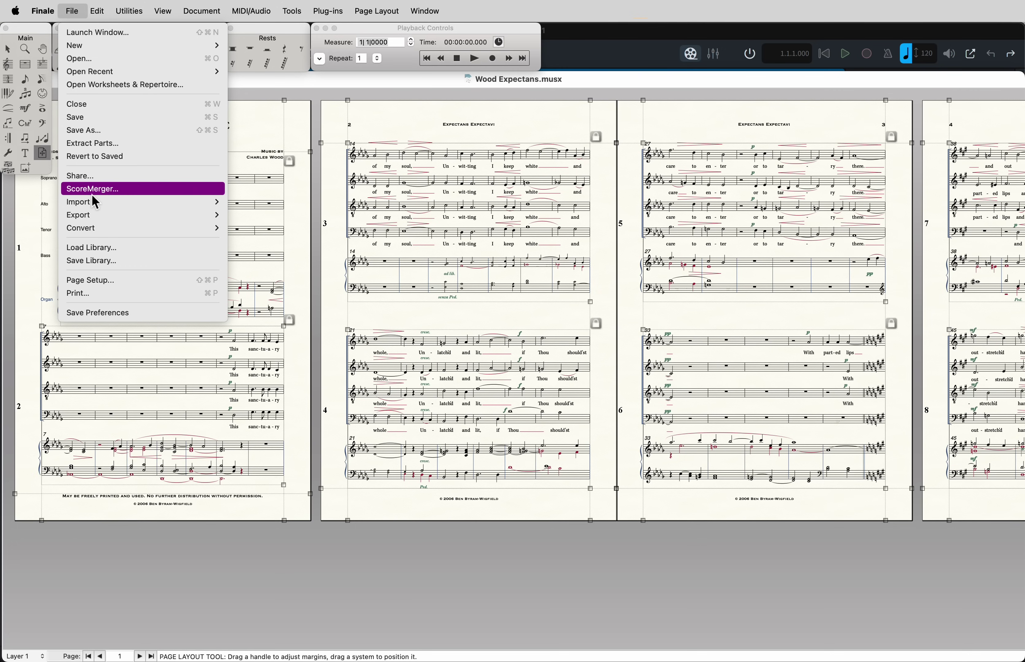
{"action": "mouse_move", "coordinate": [138, 215]}
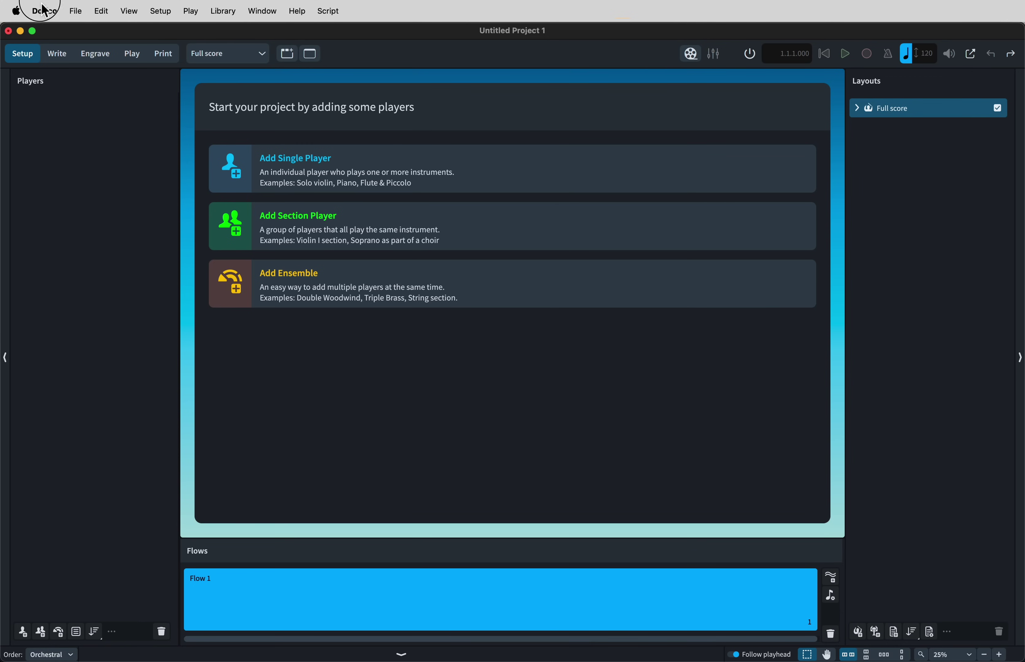
{"action": "left_click", "coordinate": [45, 11]}
{"action": "left_click", "coordinate": [57, 56]}
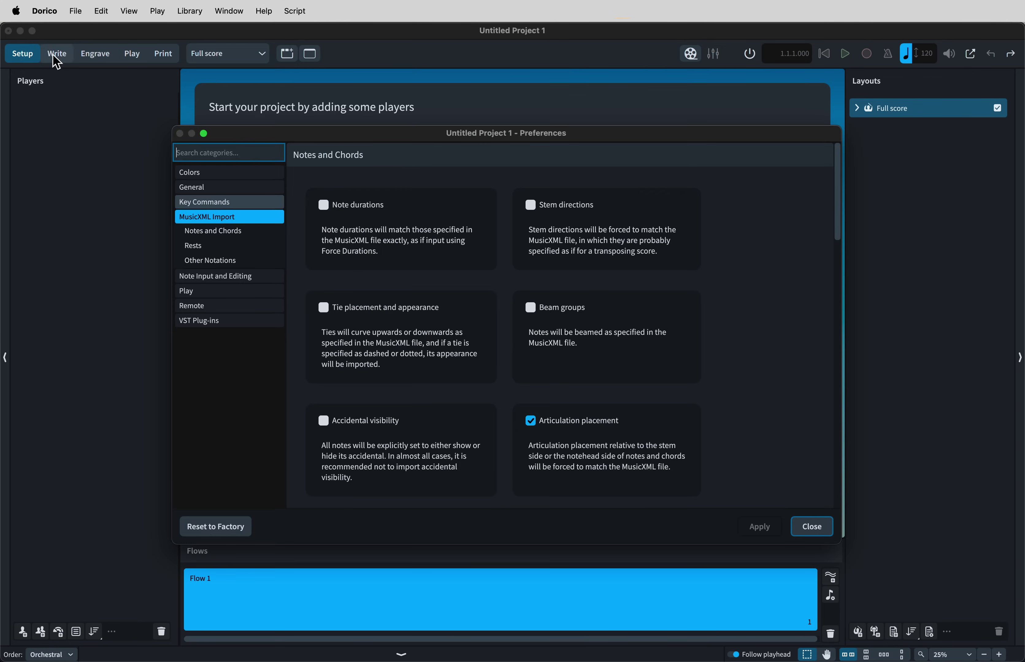
{"action": "left_click", "coordinate": [260, 220]}
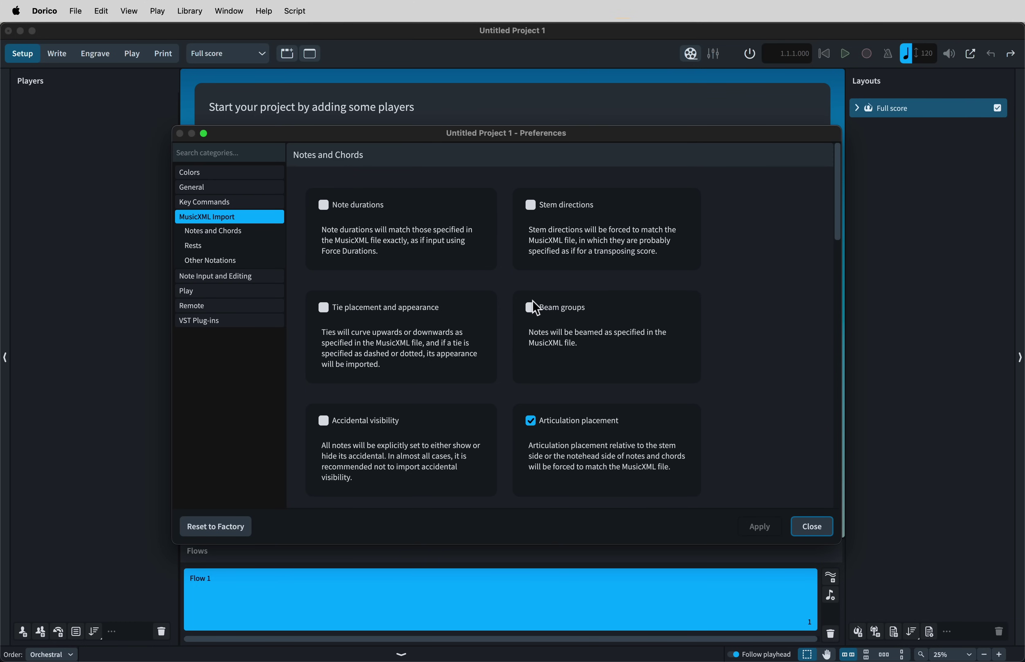
{"action": "key", "text": "super+Tab"}
- Close Preferences and open Finale beaming.mxl from the recent files
{"action": "left_click", "coordinate": [808, 529]}
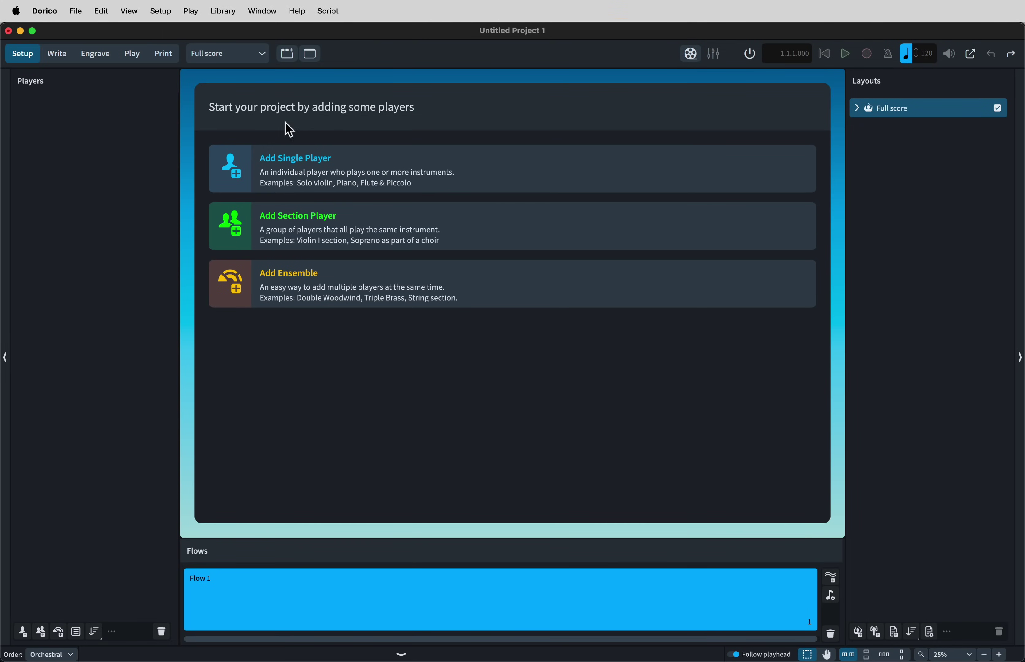
{"action": "left_click", "coordinate": [76, 11]}
{"action": "mouse_move", "coordinate": [89, 78]}
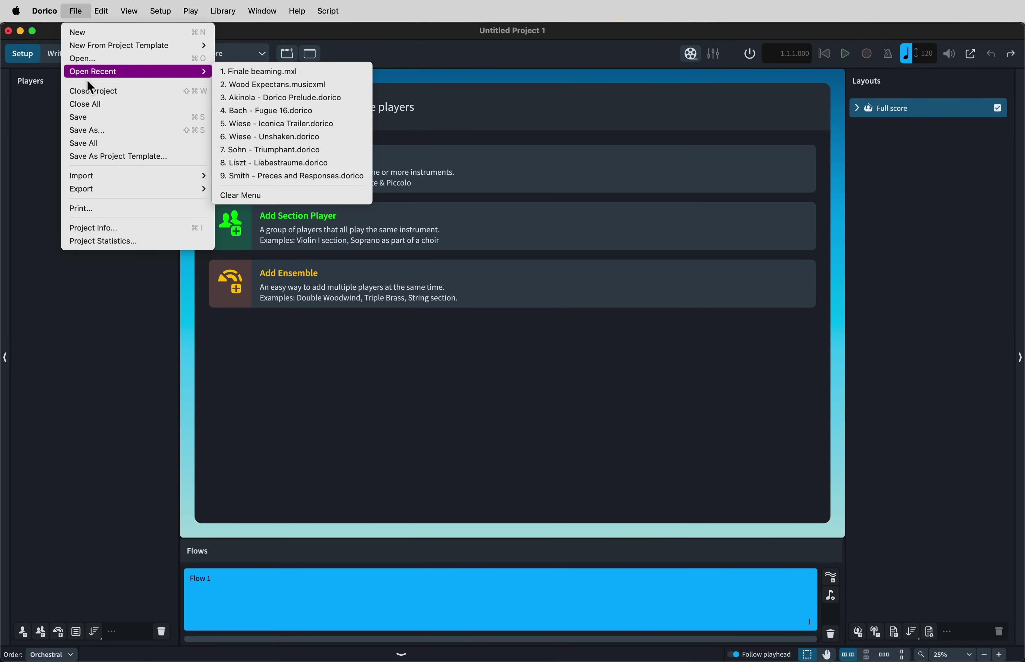
{"action": "left_click", "coordinate": [238, 74]}
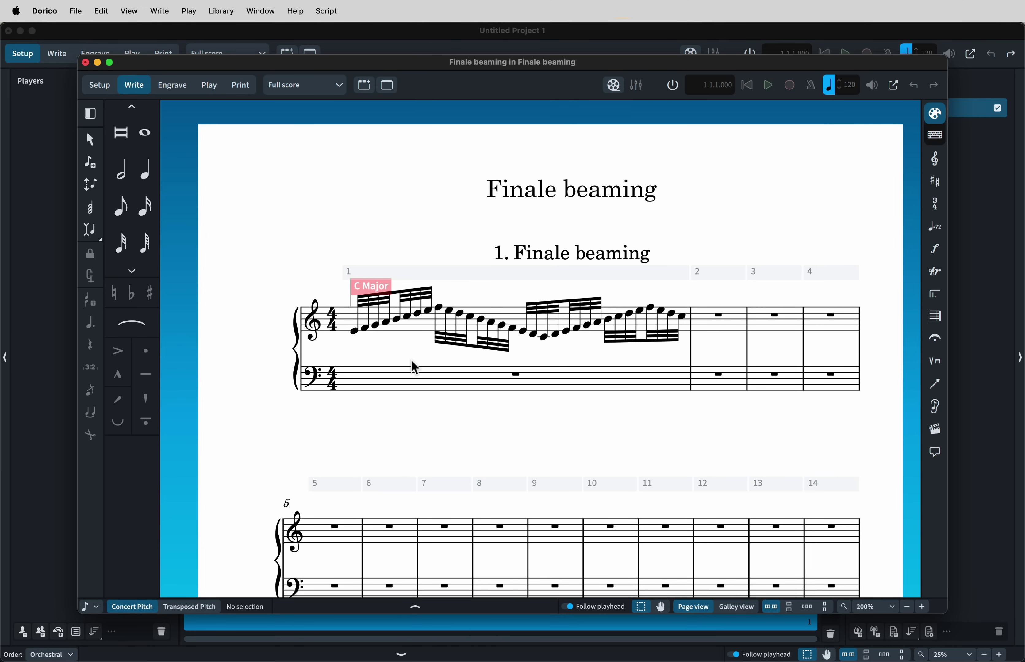
- Review the Beam Grouping notation options without changing anything
{"action": "key", "text": "super+shift+n"}
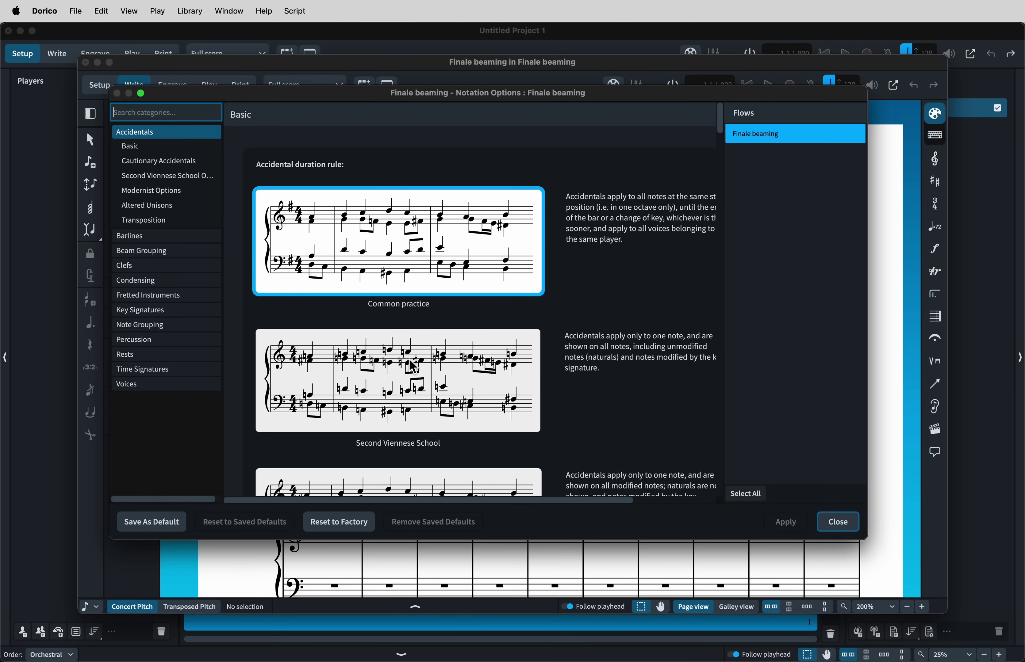
{"action": "left_click", "coordinate": [183, 252]}
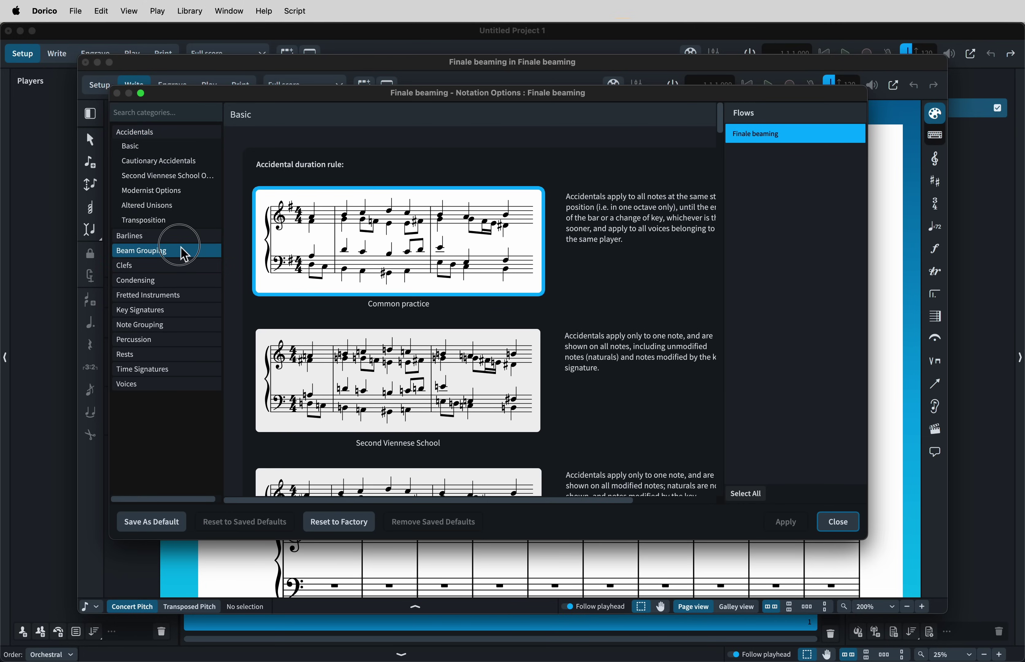
{"action": "scroll", "coordinate": [630, 323], "scroll_direction": "down", "scroll_amount": 2}
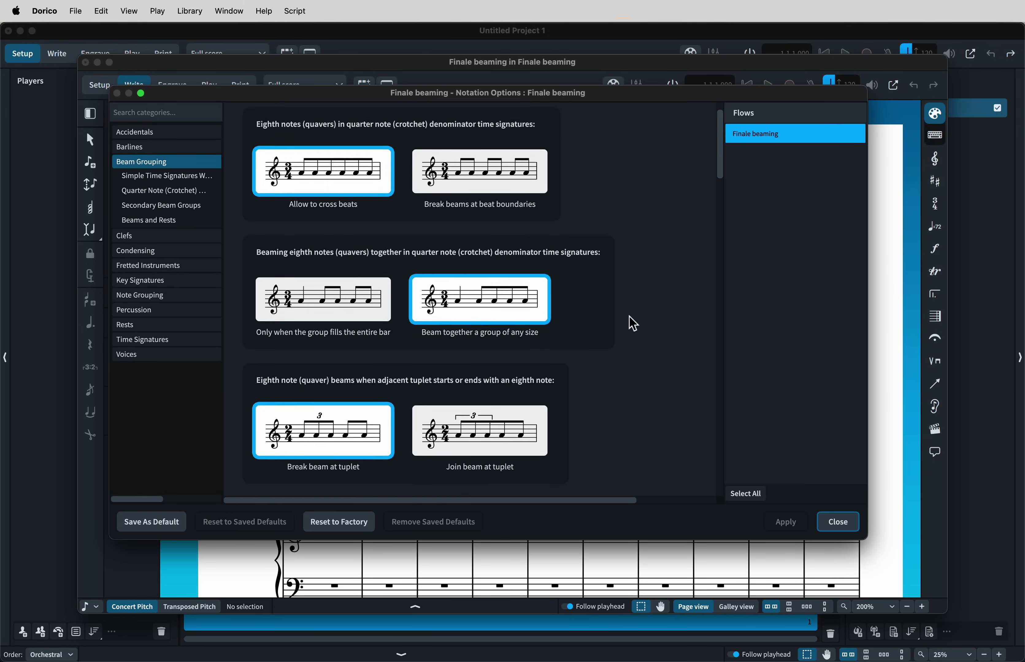
{"action": "scroll", "coordinate": [631, 323], "scroll_direction": "down", "scroll_amount": 15}
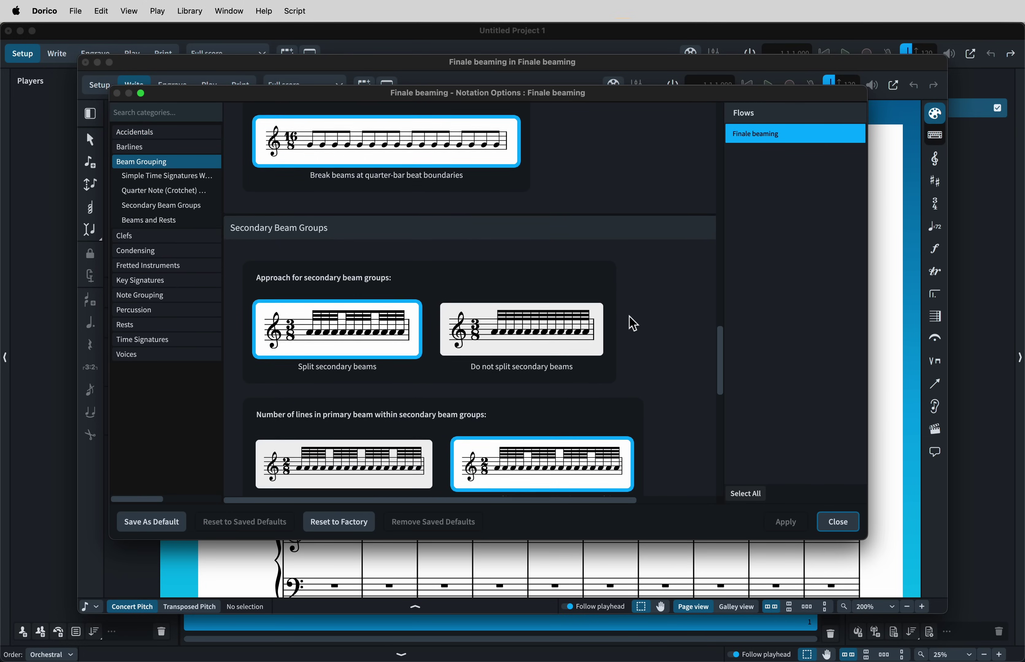
{"action": "scroll", "coordinate": [631, 323], "scroll_direction": "down", "scroll_amount": 3}
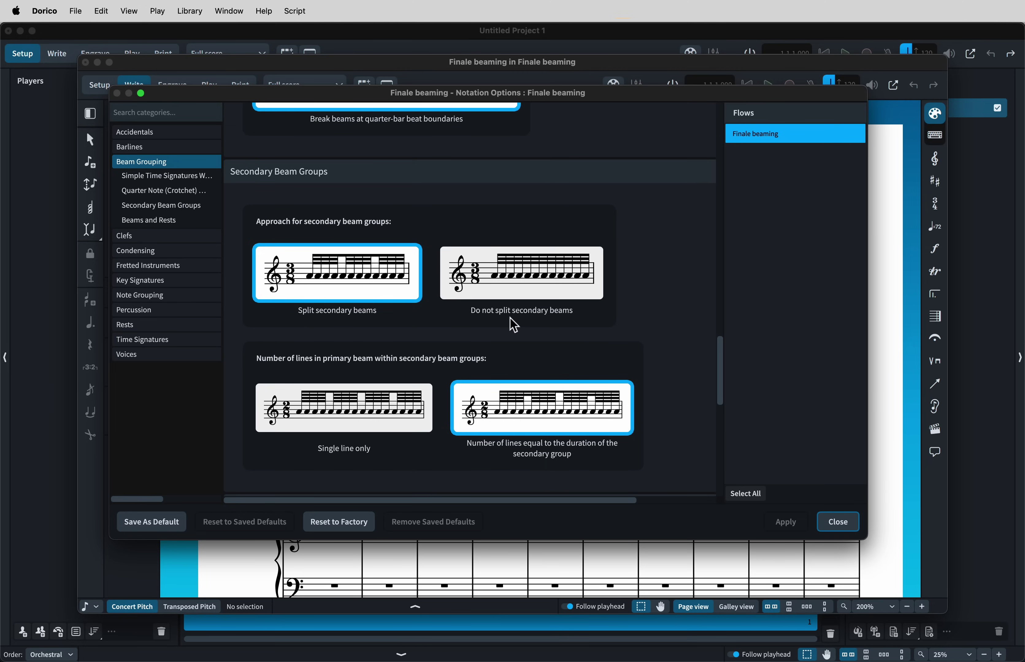
{"action": "left_click", "coordinate": [836, 522]}
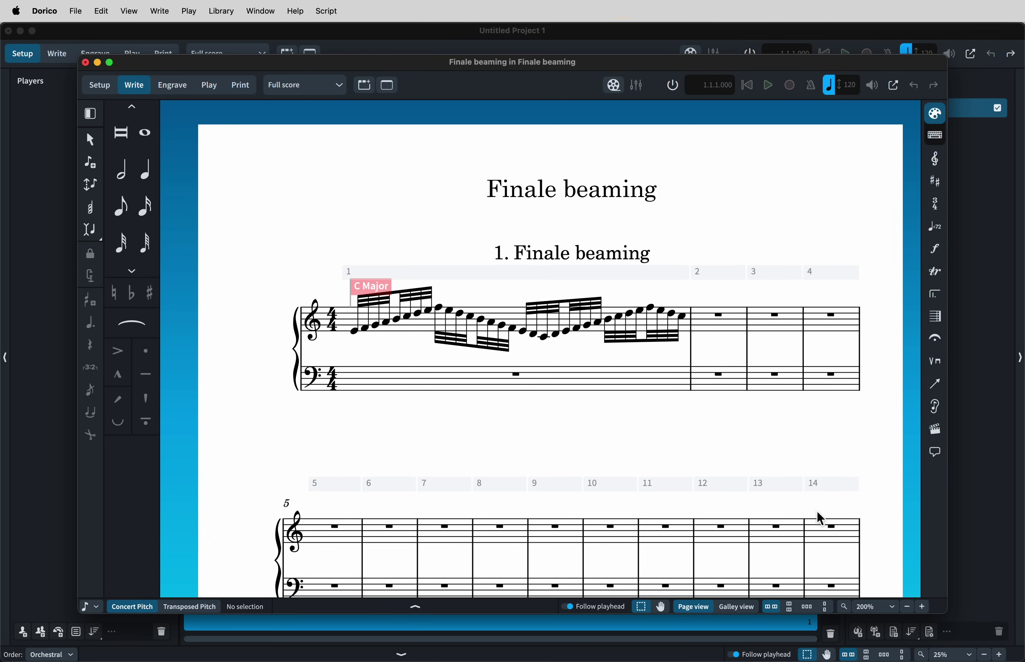
- Close the project without saving and enable Beam groups in the MusicXML Import preferences
{"action": "left_click", "coordinate": [86, 63]}
{"action": "left_click", "coordinate": [485, 356]}
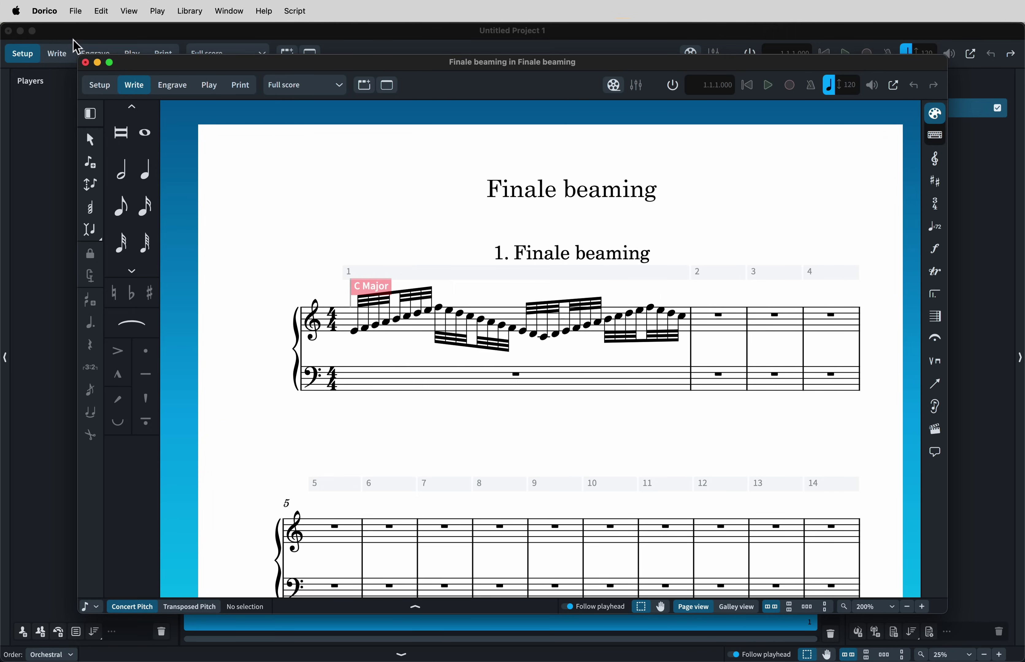
{"action": "left_click", "coordinate": [45, 11]}
{"action": "left_click", "coordinate": [62, 53]}
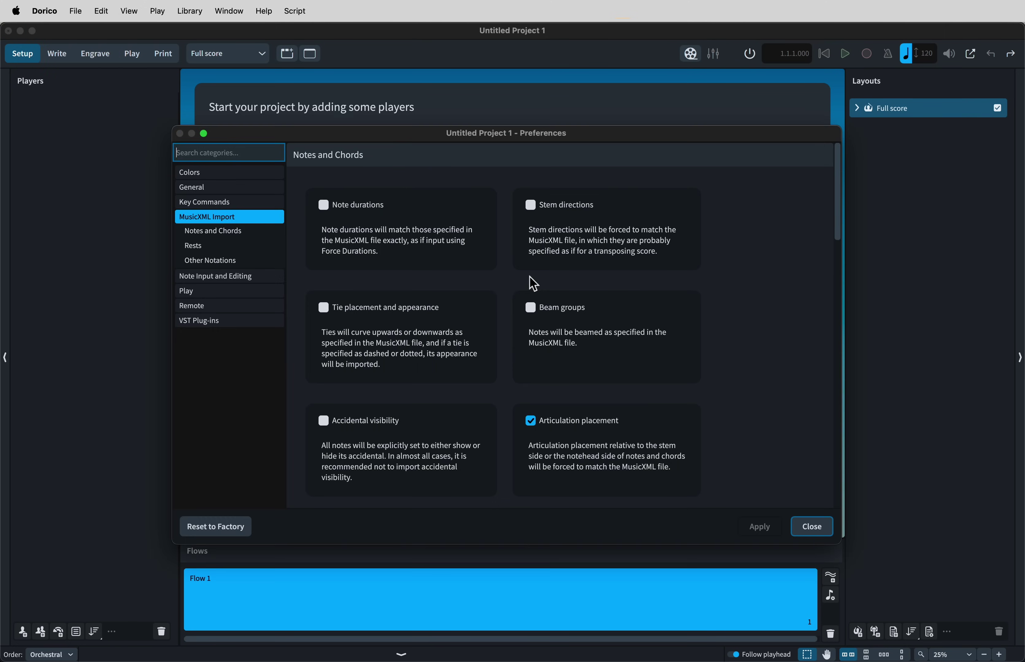
{"action": "left_click", "coordinate": [538, 313]}
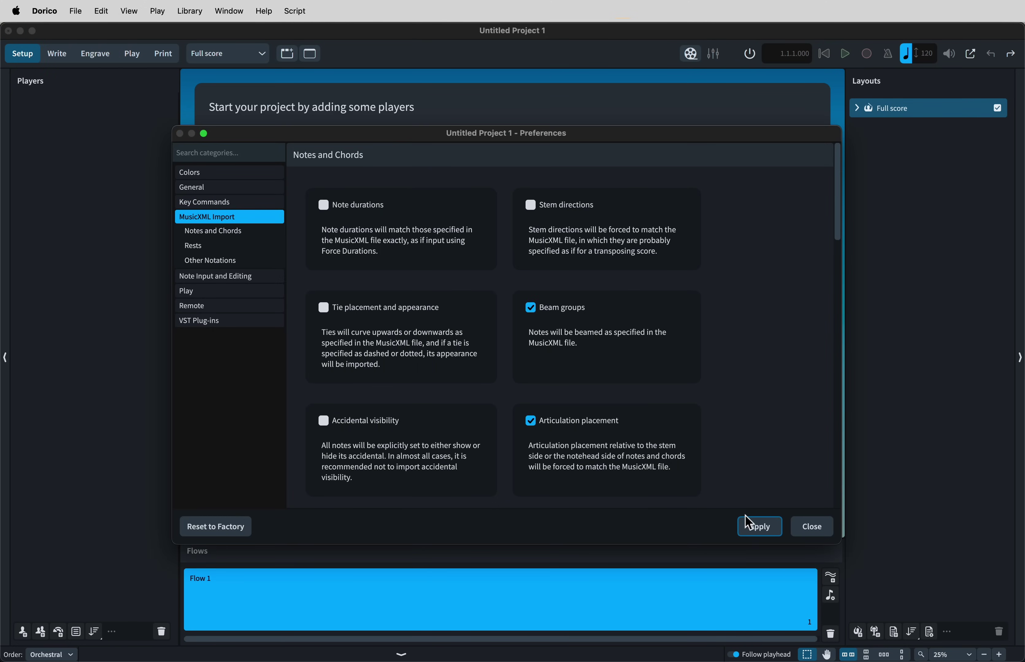
{"action": "left_click", "coordinate": [757, 529]}
{"action": "left_click", "coordinate": [810, 527]}
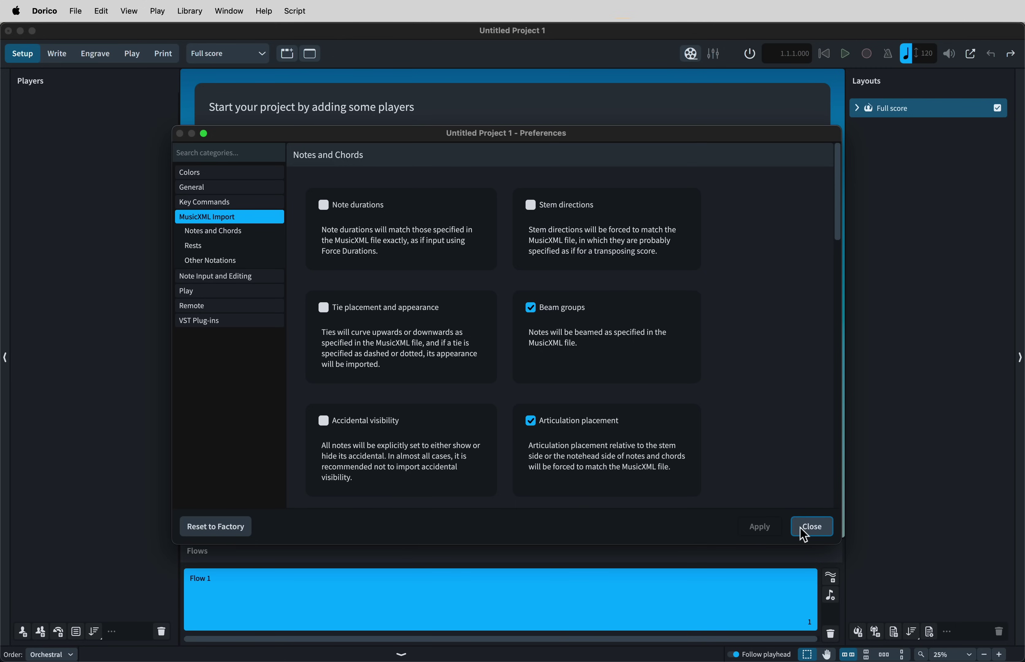
- Reimport Finale beaming.mxl from recent files and select bar 1's first beamed group
{"action": "left_click", "coordinate": [77, 12]}
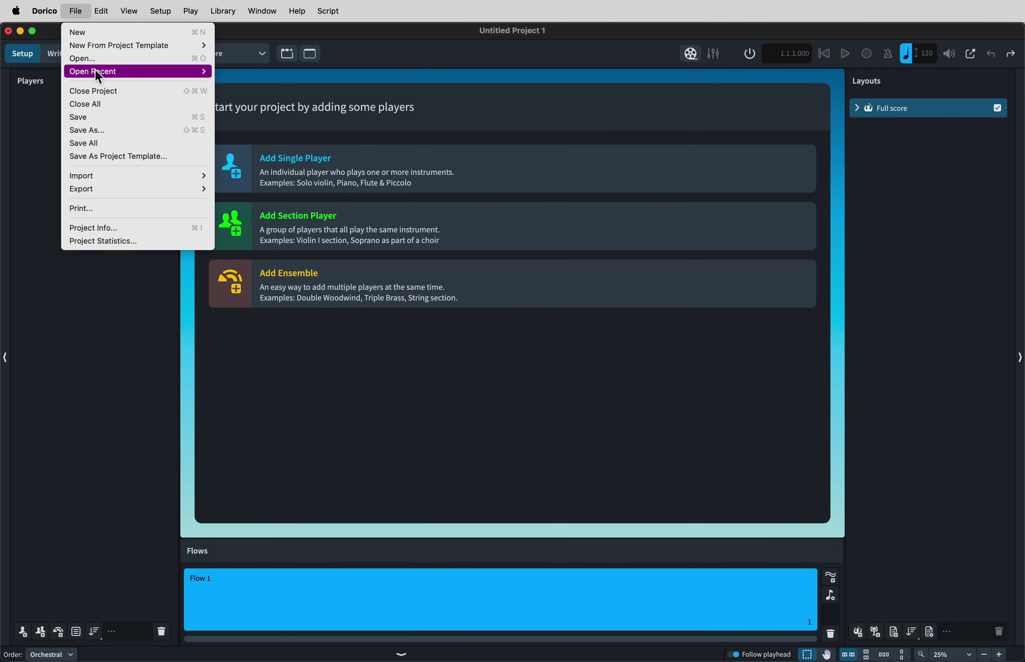
{"action": "mouse_move", "coordinate": [103, 72]}
{"action": "left_click", "coordinate": [241, 74]}
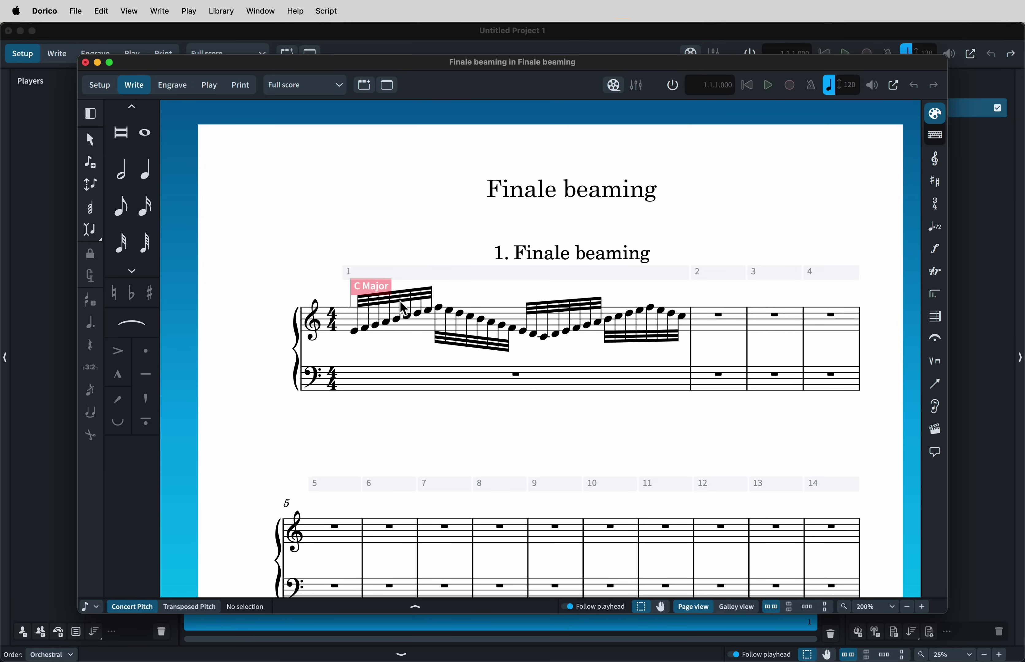
{"action": "left_click", "coordinate": [403, 308]}
- Bring up the context menu for the selected beam group and dismiss it unchanged
{"action": "right_click", "coordinate": [402, 301]}
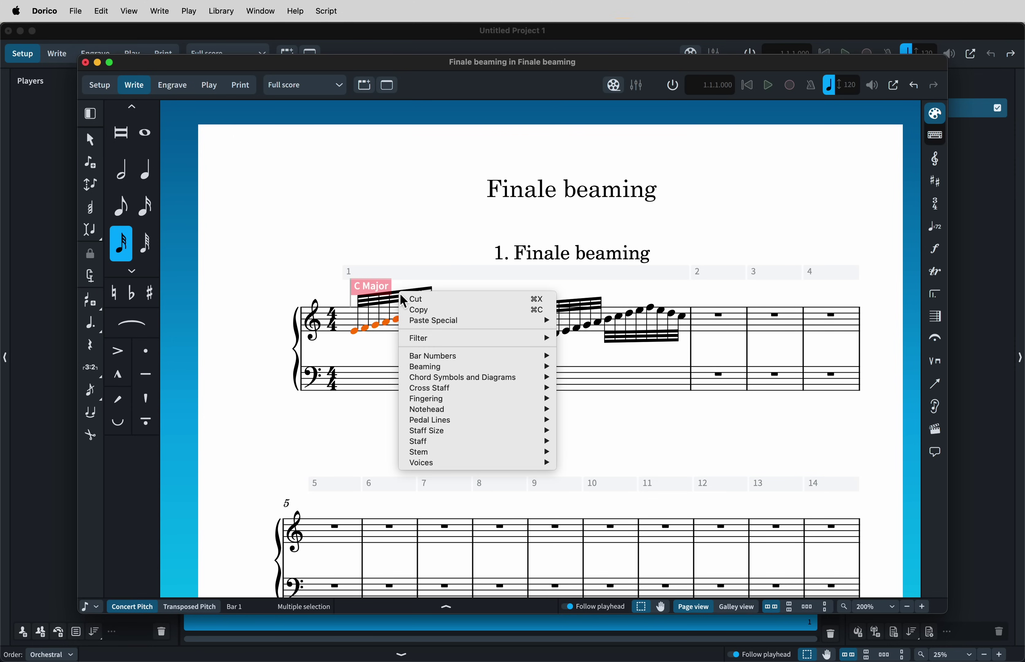
{"action": "mouse_move", "coordinate": [469, 369]}
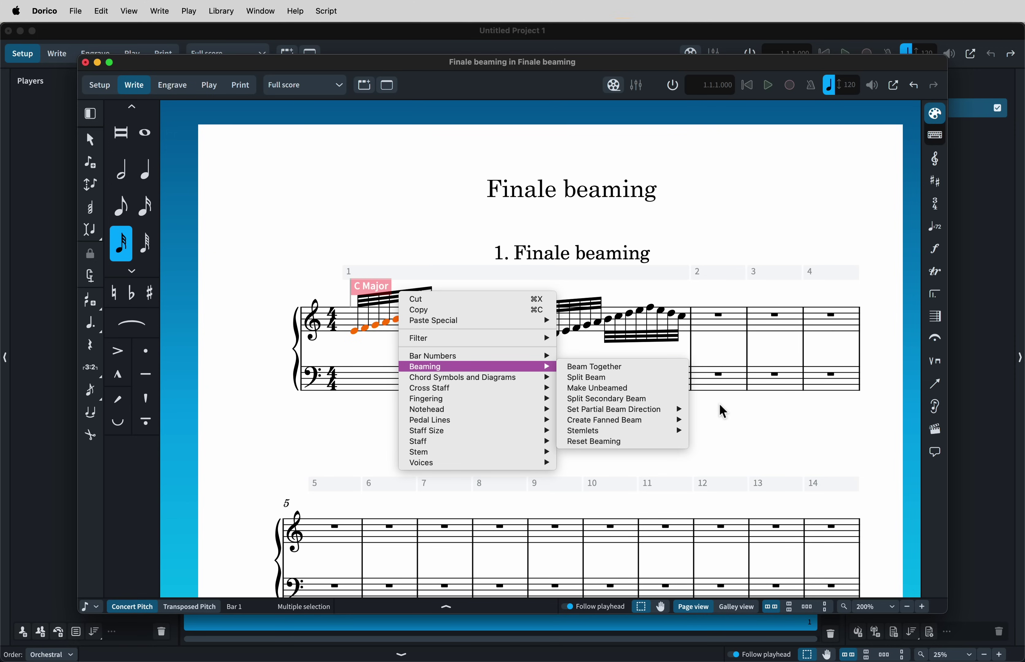
{"action": "left_click", "coordinate": [739, 430]}
- Enter eight sixteenth notes C D E F F E D C into bar 2 of the top staff
{"action": "double_click", "coordinate": [703, 327]}
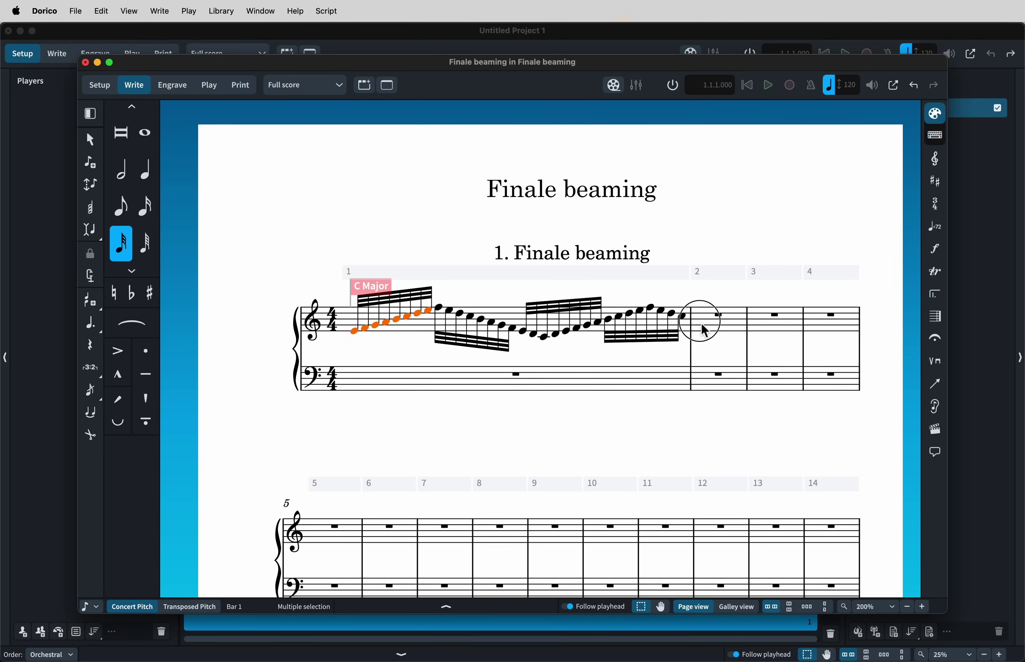
{"action": "key", "text": "3"}
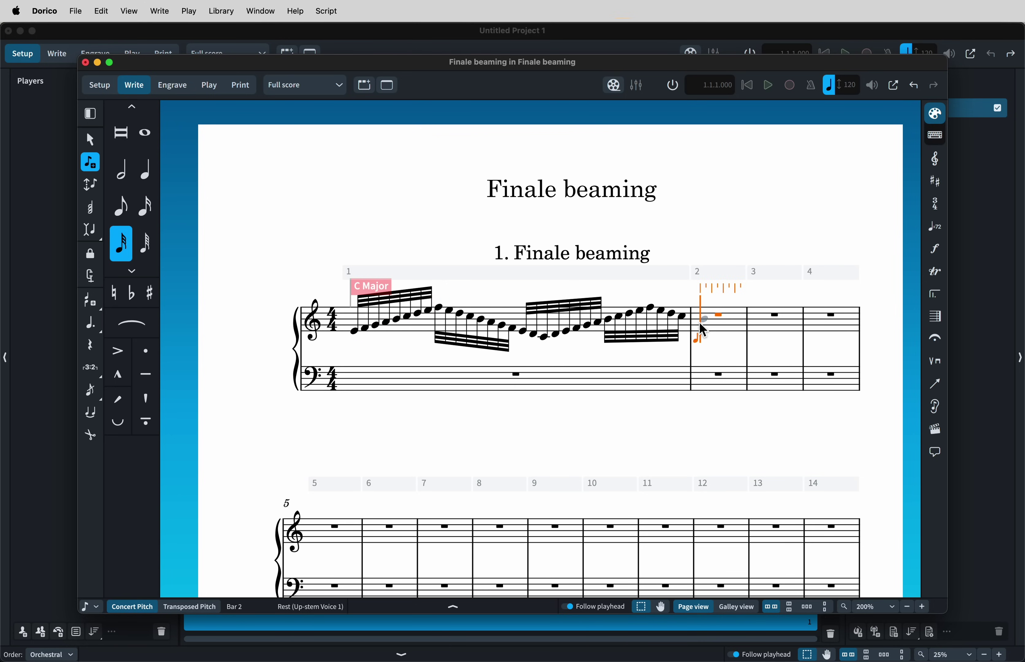
{"action": "key", "text": "c"}
{"action": "key", "text": "d"}
{"action": "key", "text": "e"}
{"action": "key", "text": "f"}
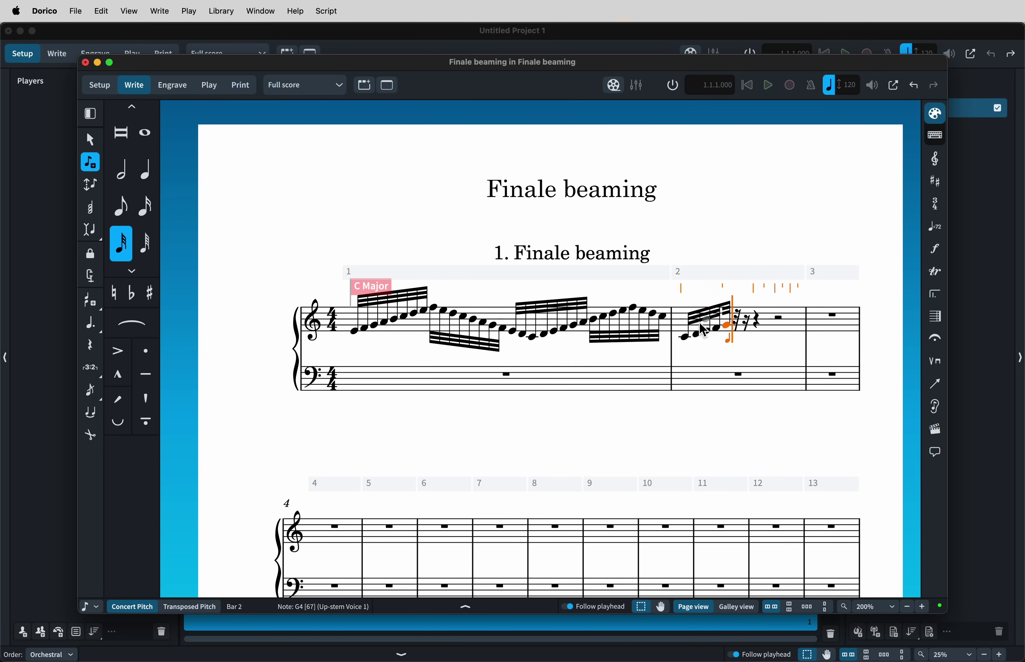
{"action": "key", "text": "f"}
{"action": "key", "text": "e"}
{"action": "key", "text": "d"}
{"action": "key", "text": "c"}
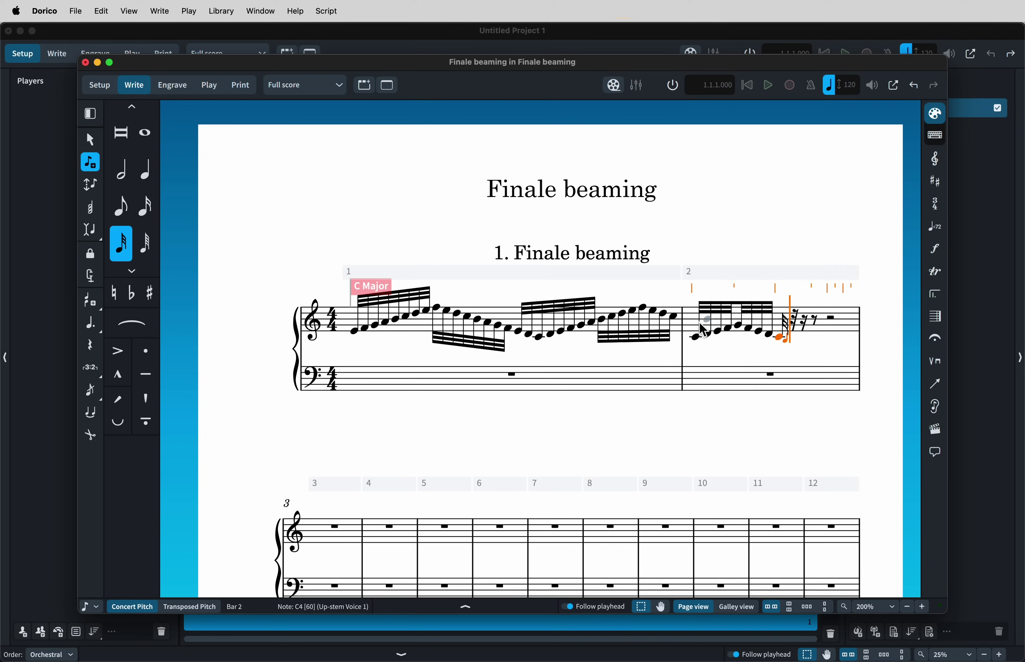
{"action": "key", "text": "Escape"}
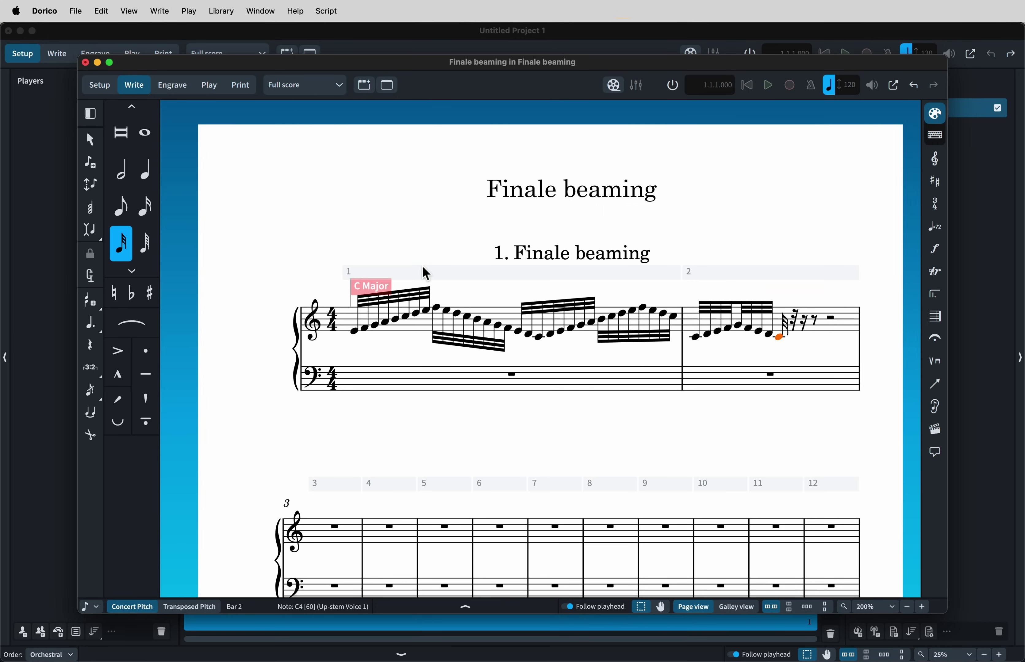
- Reset beaming on bar 1's first group, then open Preferences for MusicXML import
{"action": "left_click", "coordinate": [410, 305]}
{"action": "right_click", "coordinate": [407, 297]}
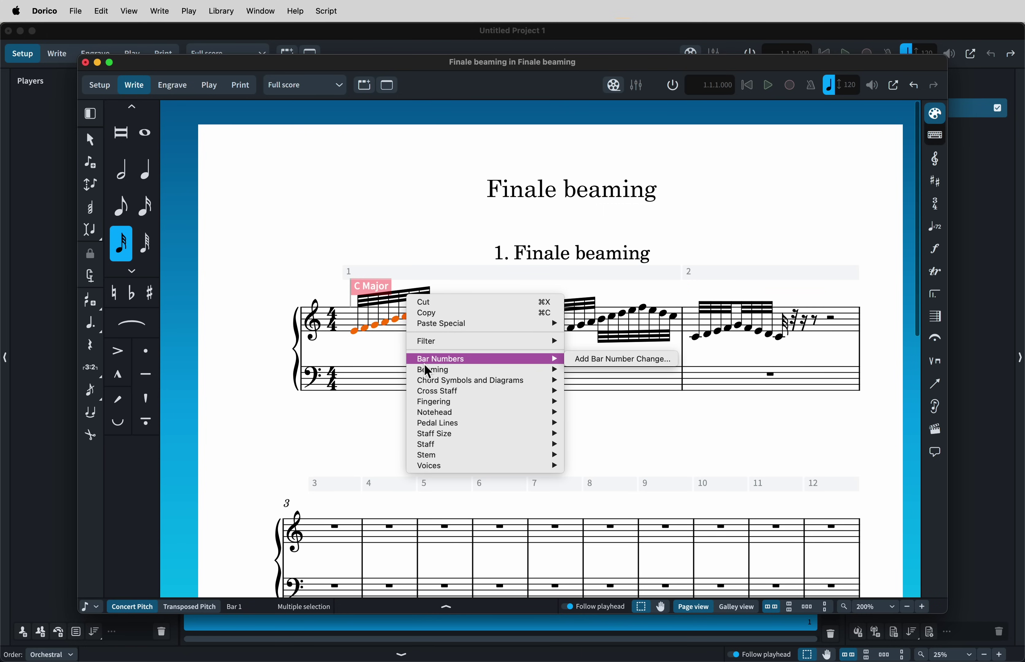
{"action": "mouse_move", "coordinate": [427, 374]}
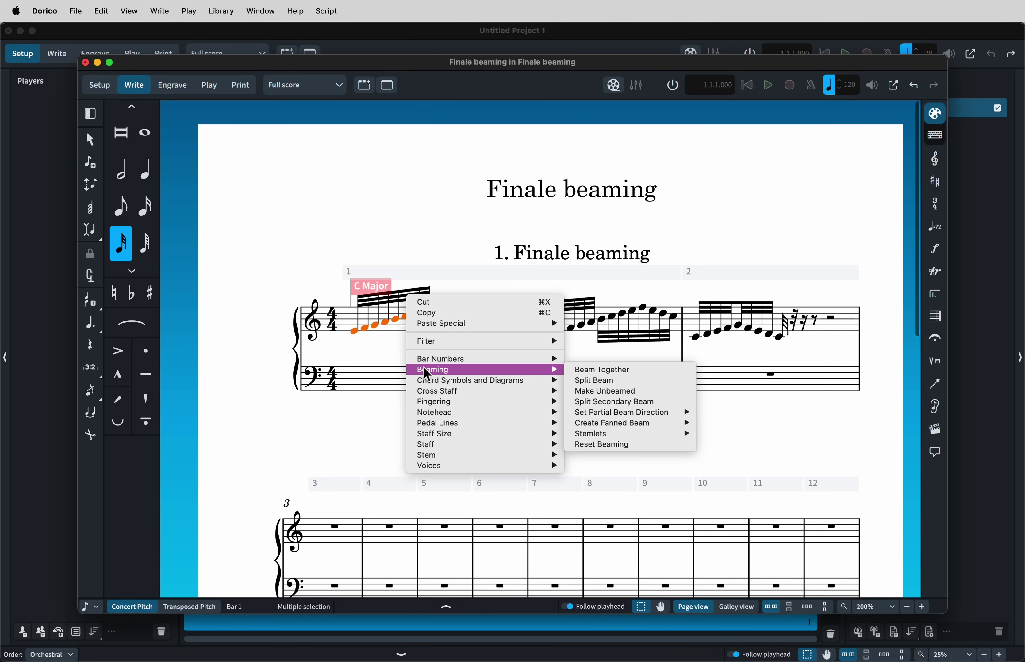
{"action": "left_click", "coordinate": [641, 450]}
{"action": "left_click", "coordinate": [407, 367]}
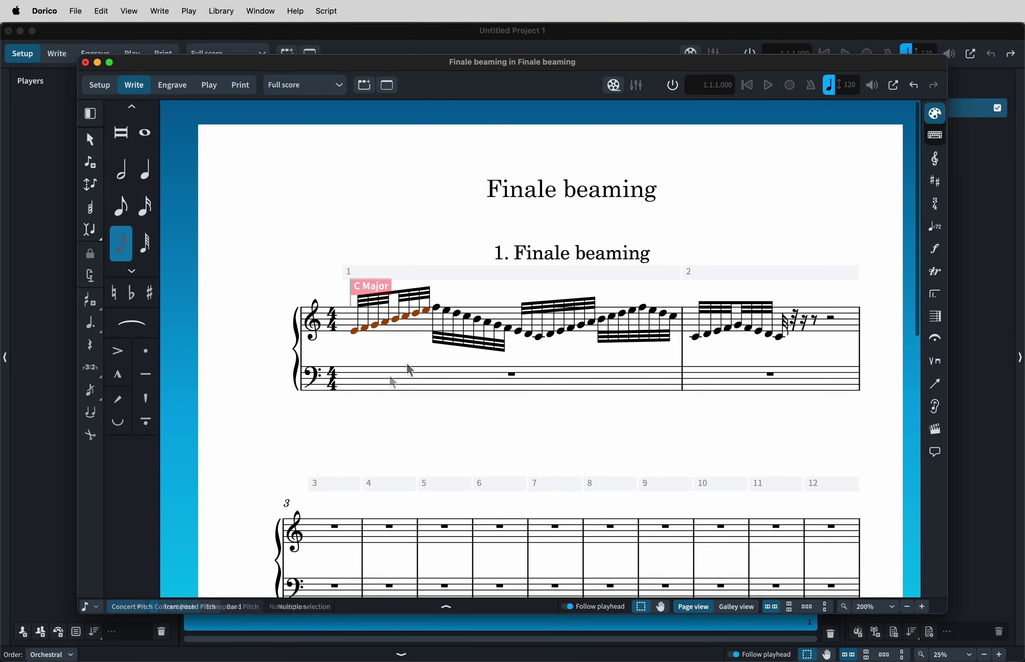
{"action": "left_click", "coordinate": [53, 14]}
{"action": "left_click", "coordinate": [57, 52]}
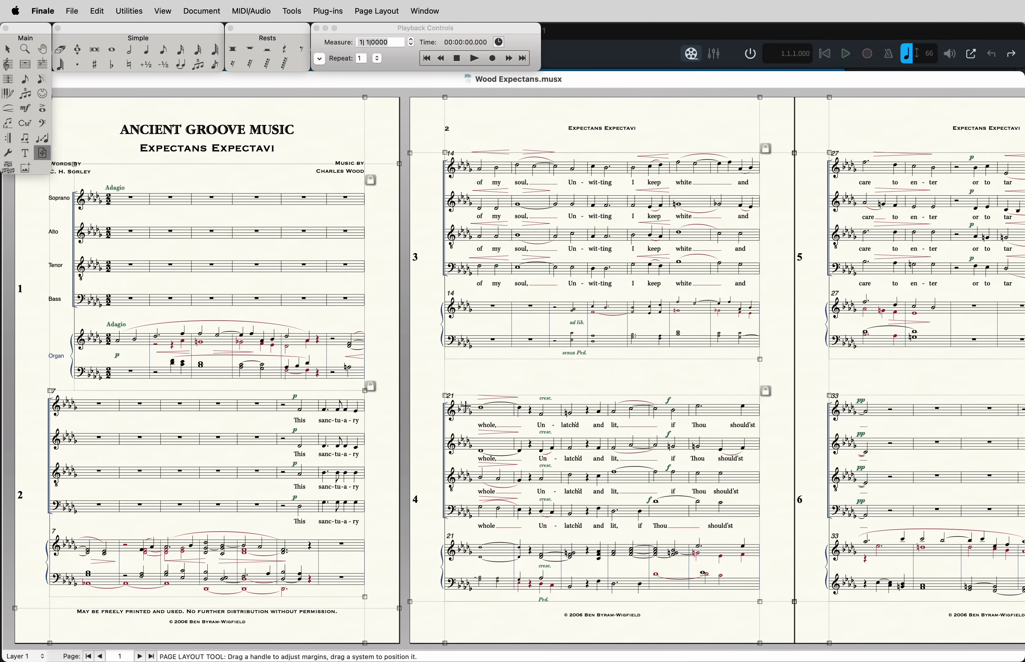
- Scroll right through the Finale Wood Expectans pages, then return to Dorico's File menu
{"action": "scroll", "coordinate": [466, 406], "scroll_direction": "right", "scroll_amount": 10}
{"action": "scroll", "coordinate": [467, 408], "scroll_direction": "right", "scroll_amount": 8}
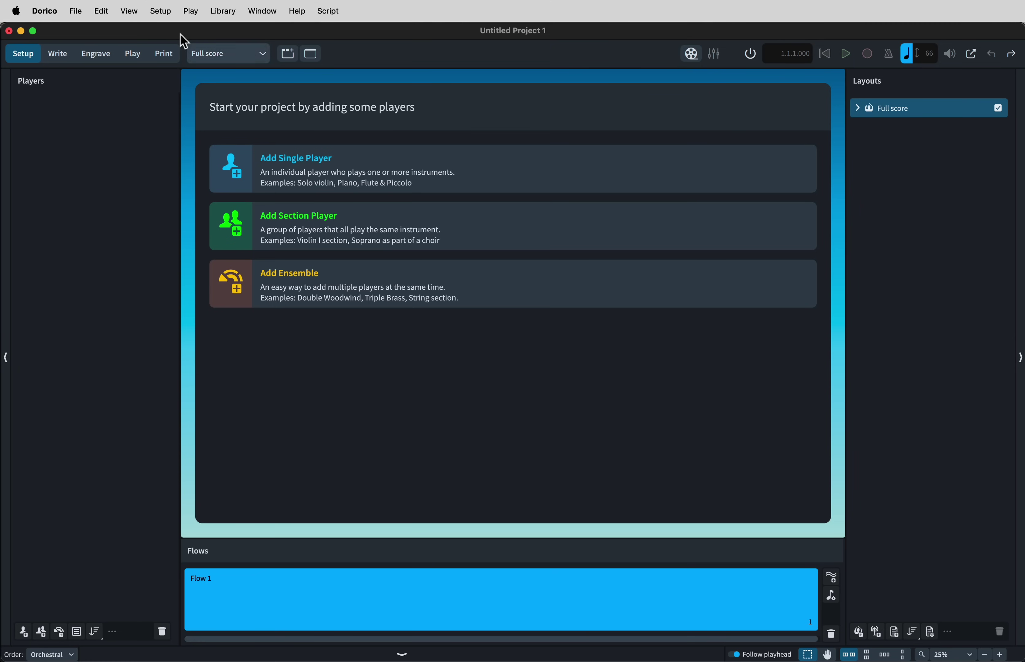
{"action": "left_click", "coordinate": [76, 11]}
- Import Wood Expectans.musicxml from recent files and maximize the score window
{"action": "mouse_move", "coordinate": [92, 73]}
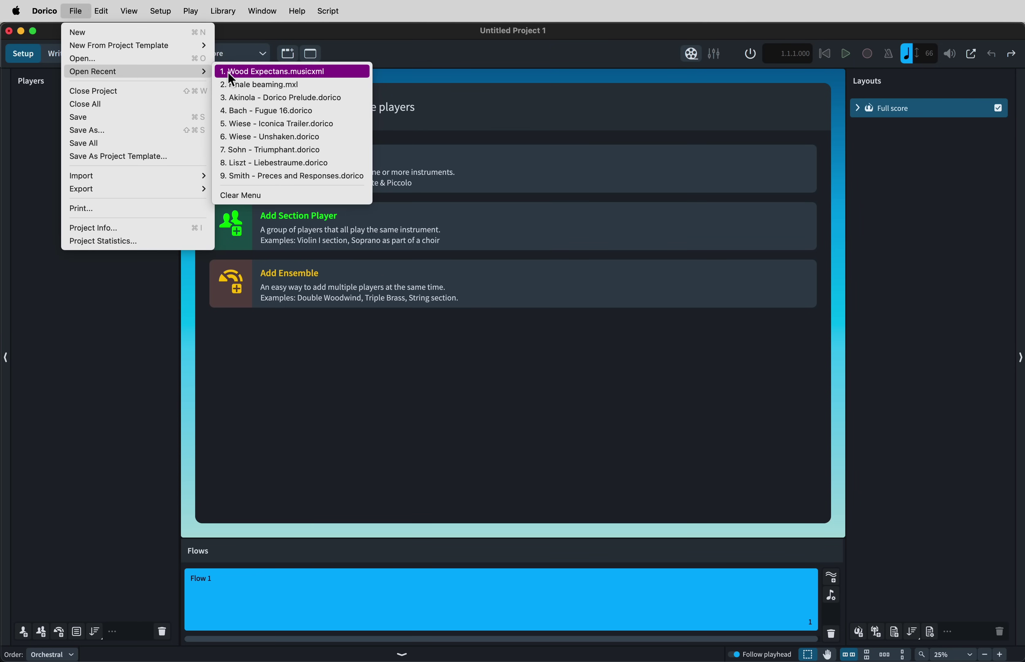
{"action": "left_click", "coordinate": [234, 74]}
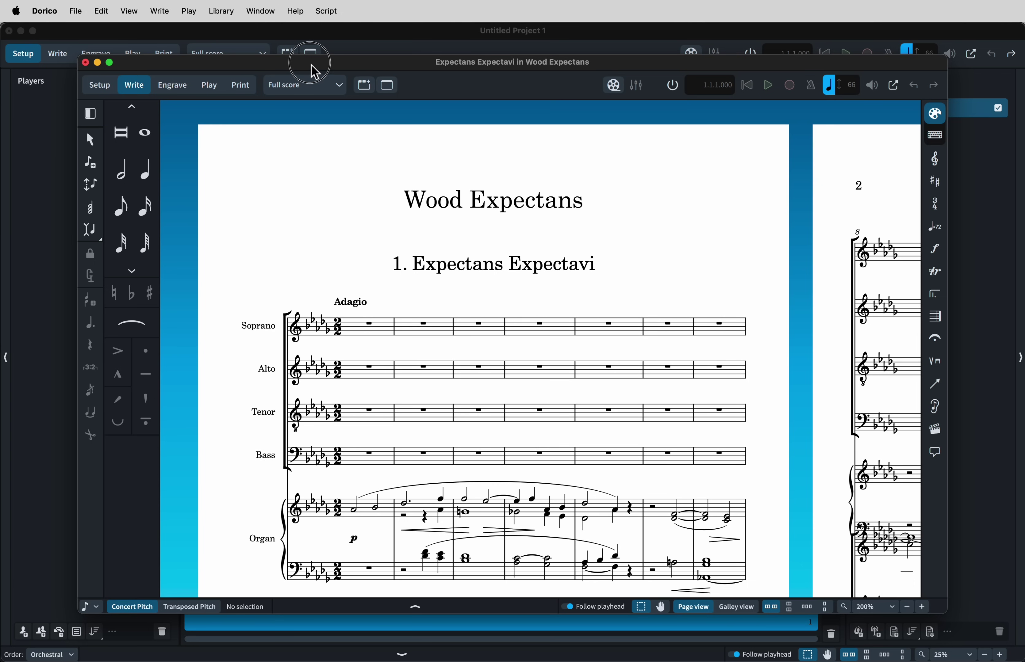
{"action": "double_click", "coordinate": [312, 63]}
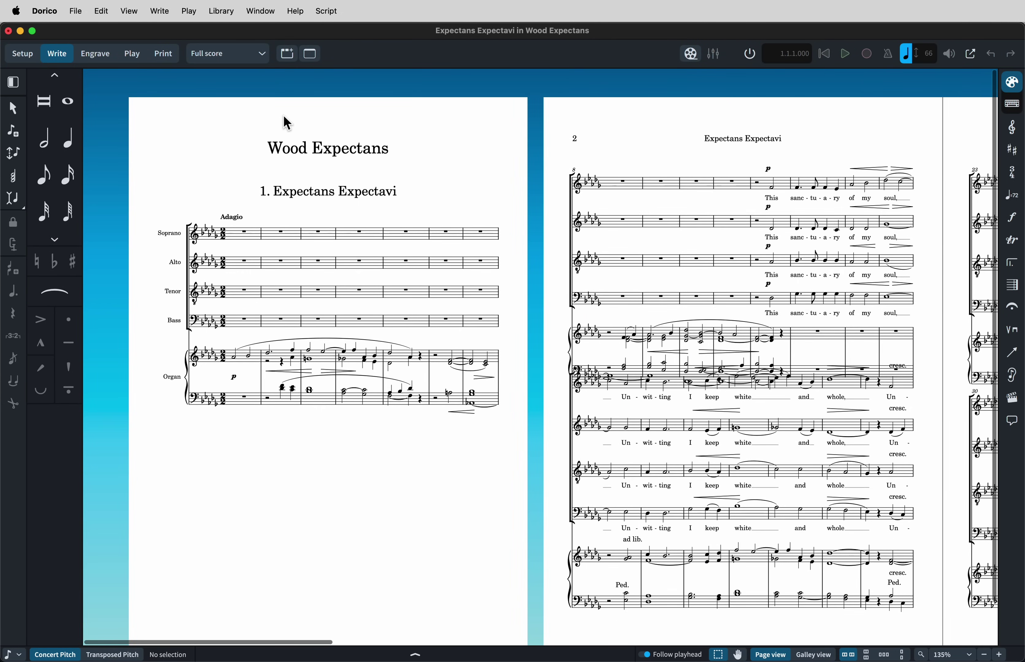
{"action": "scroll", "coordinate": [288, 123], "scroll_direction": "right", "scroll_amount": 5}
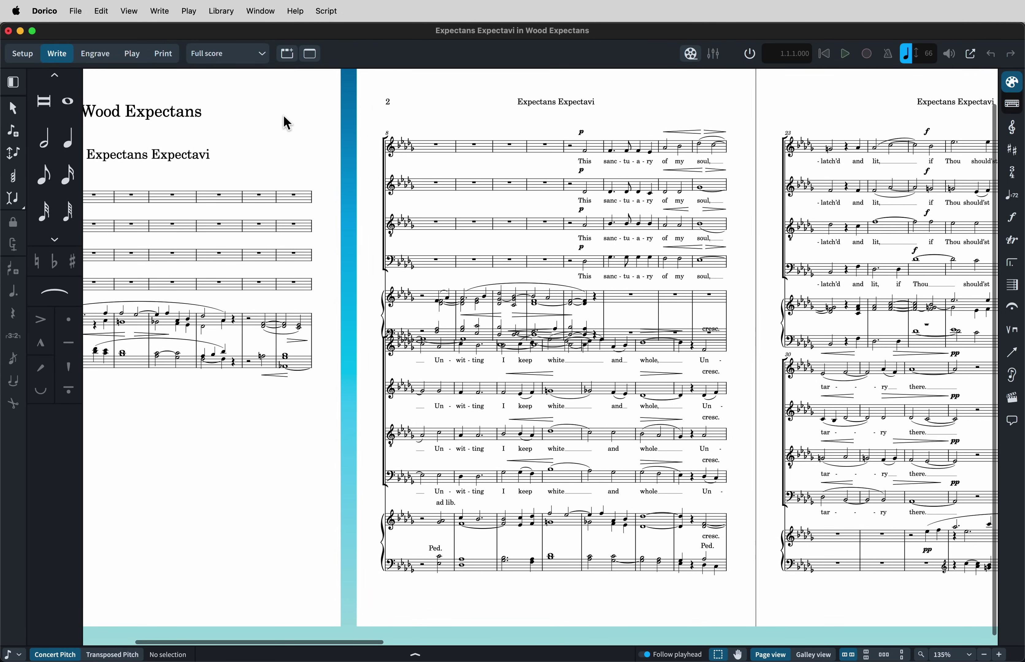
{"action": "scroll", "coordinate": [288, 124], "scroll_direction": "right", "scroll_amount": 4}
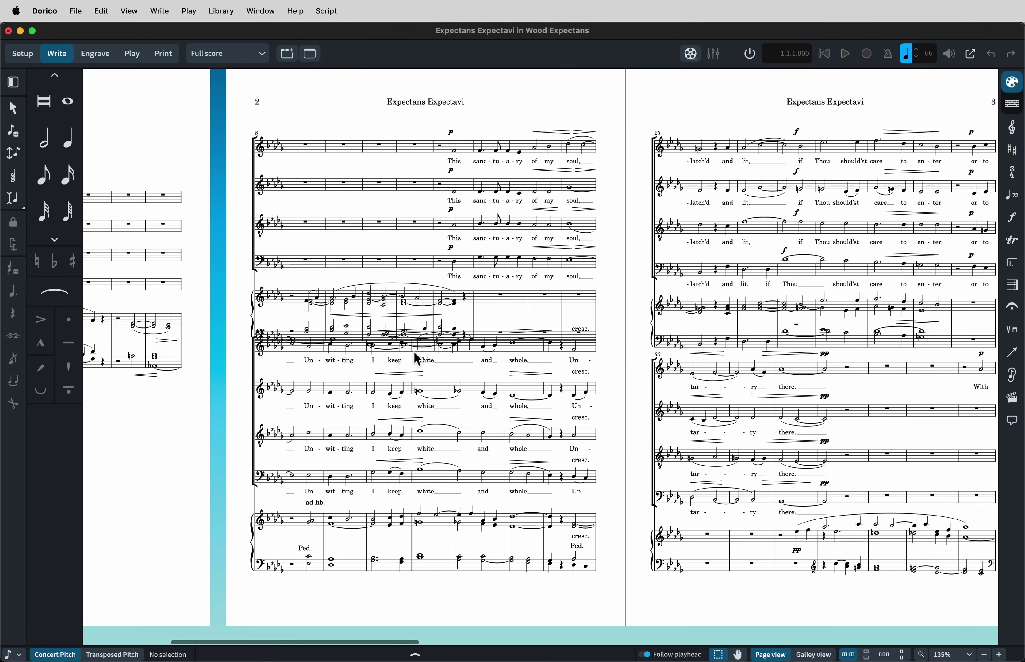
{"action": "left_click", "coordinate": [221, 12]}
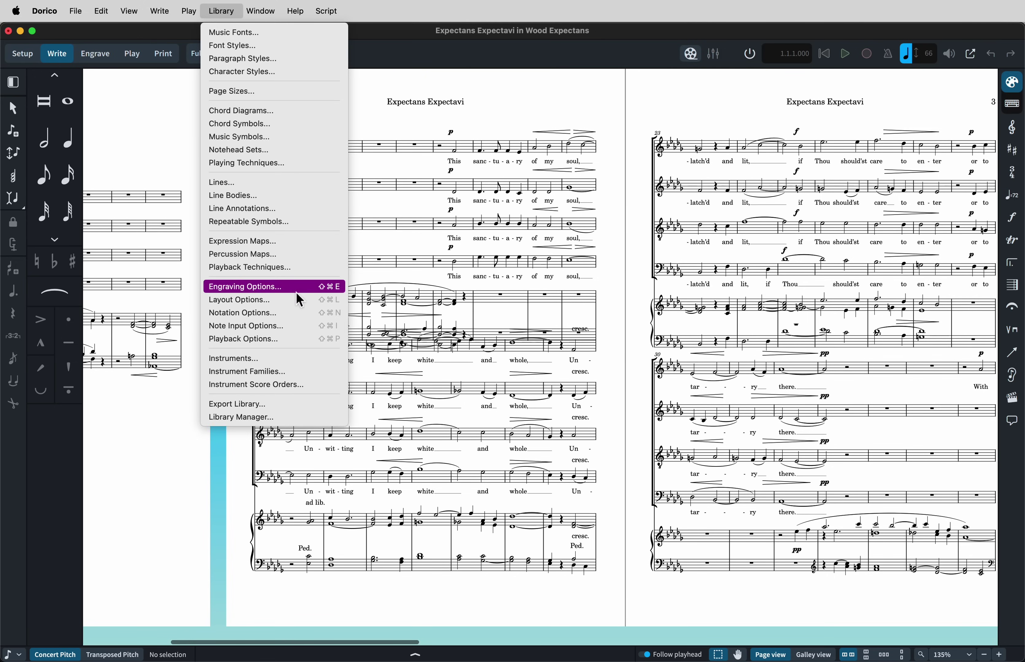
- Review the full score's Page Setup settings in Layout Options
{"action": "left_click", "coordinate": [300, 303]}
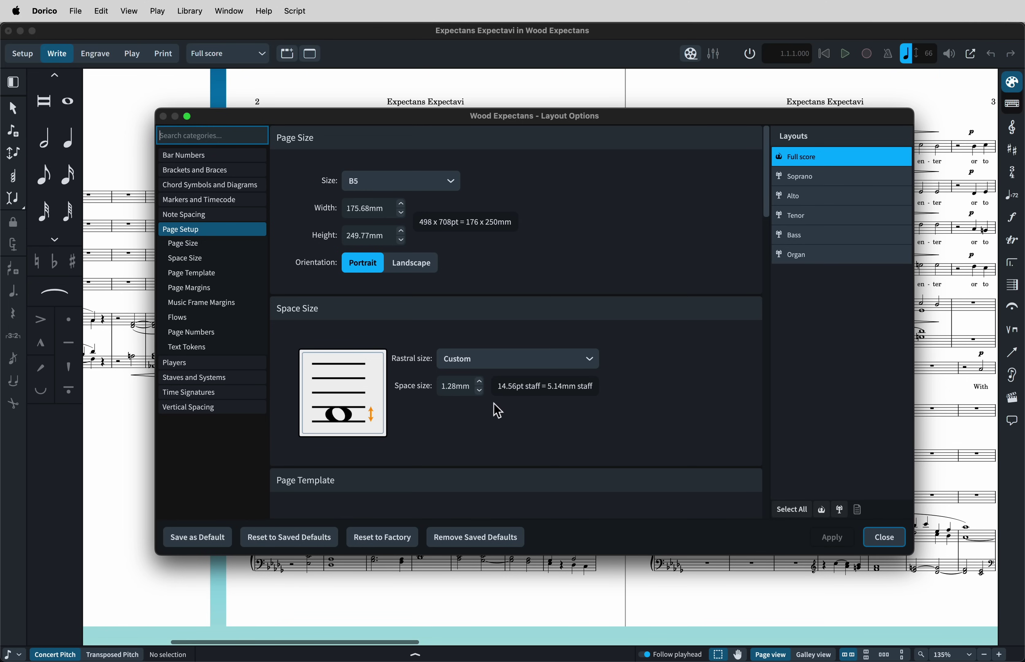
{"action": "scroll", "coordinate": [498, 411], "scroll_direction": "down", "scroll_amount": 1}
{"action": "scroll", "coordinate": [473, 442], "scroll_direction": "down", "scroll_amount": 1}
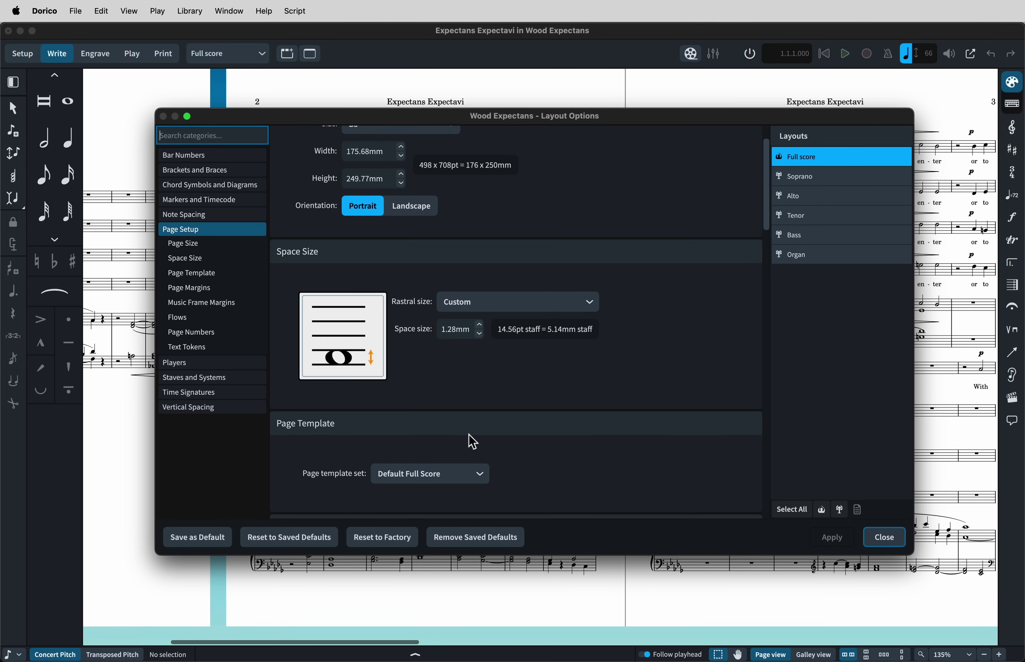
{"action": "scroll", "coordinate": [473, 441], "scroll_direction": "down", "scroll_amount": 5}
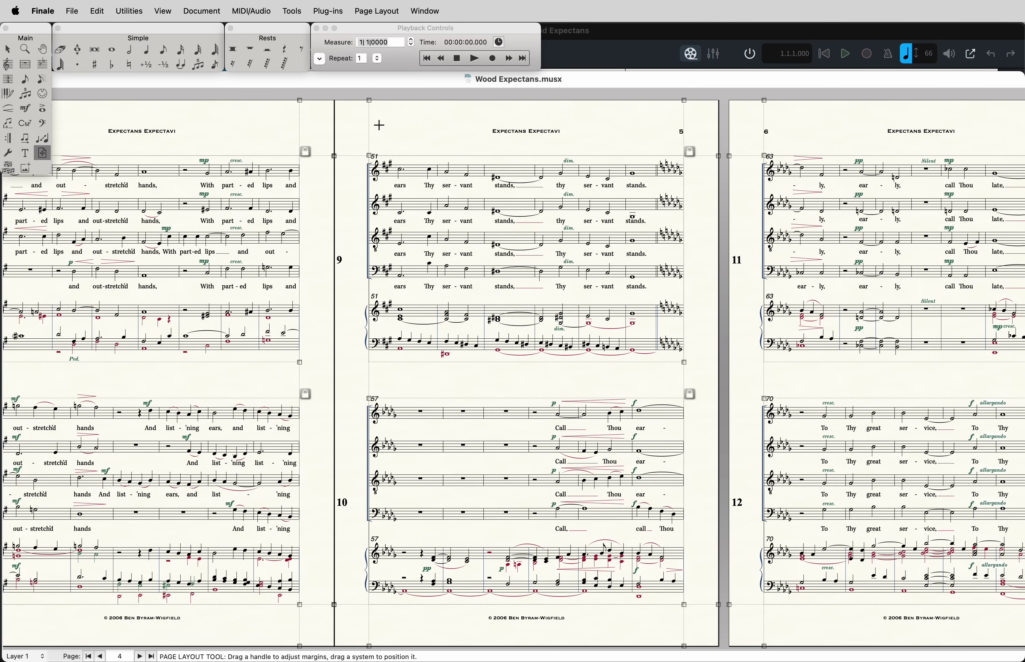
- Bring the Dorico score forward and go from Engrave mode back to Write mode
{"action": "left_click", "coordinate": [612, 55]}
{"action": "left_click", "coordinate": [108, 56]}
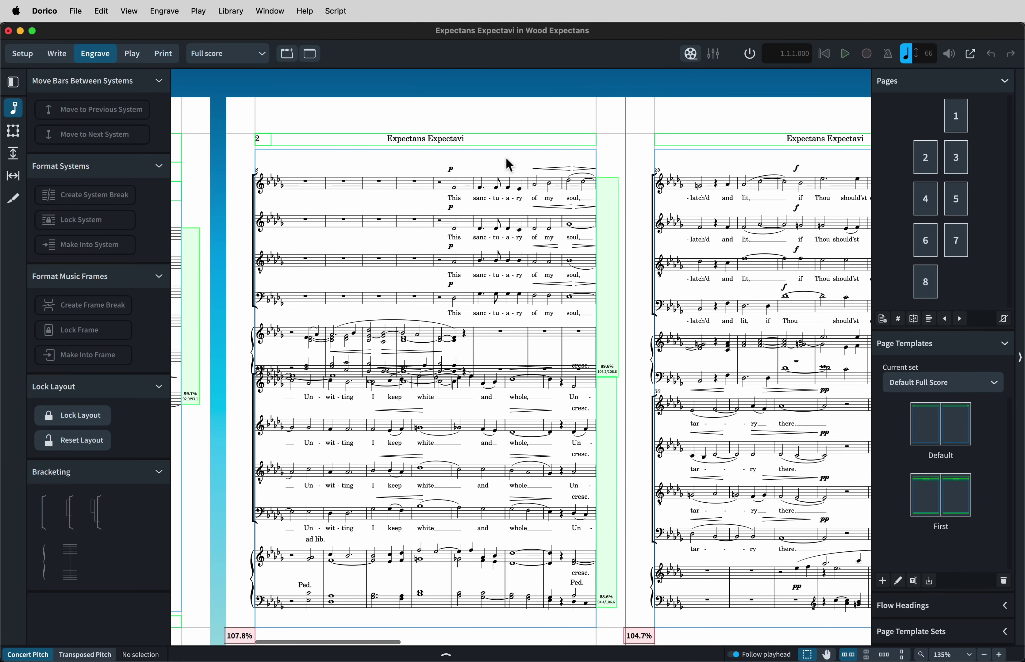
{"action": "left_click", "coordinate": [58, 55]}
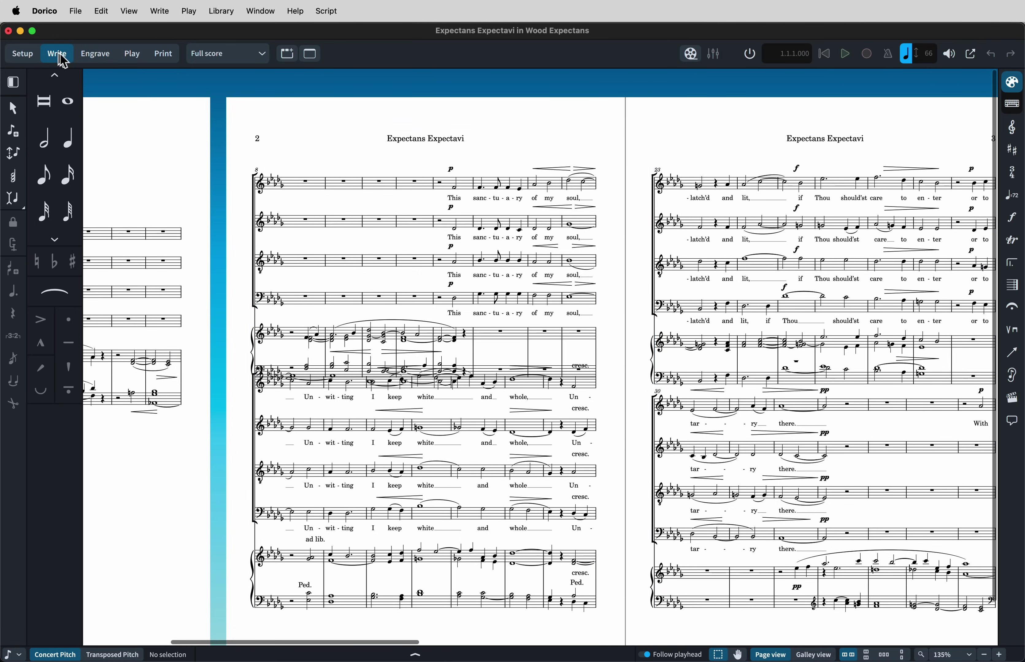
{"action": "left_click", "coordinate": [221, 11]}
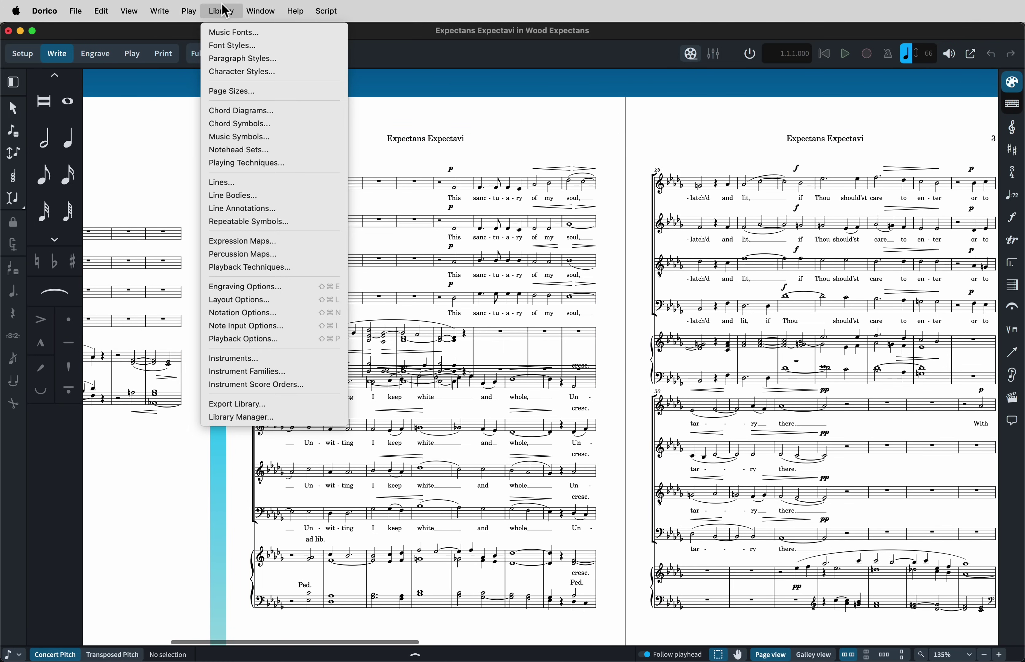
- Set Layout Options page margins to 7.06 top/bottom and 15.88 left/right, then apply
{"action": "left_click", "coordinate": [286, 302]}
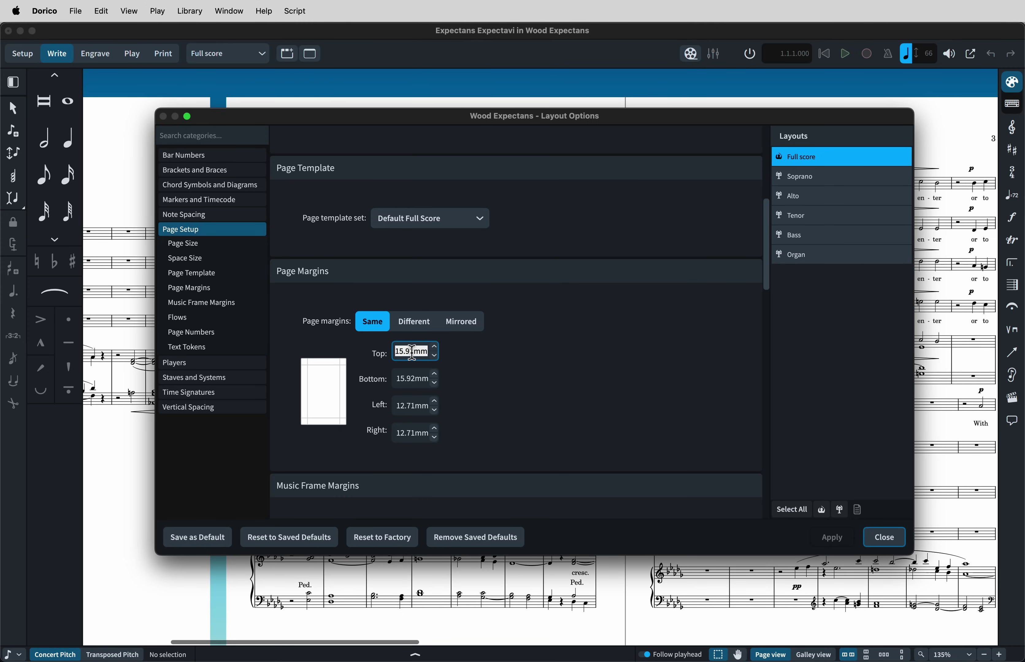
{"action": "type", "text": "7.06"}
{"action": "key", "text": "Tab"}
{"action": "type", "text": "7.06"}
{"action": "key", "text": "Tab"}
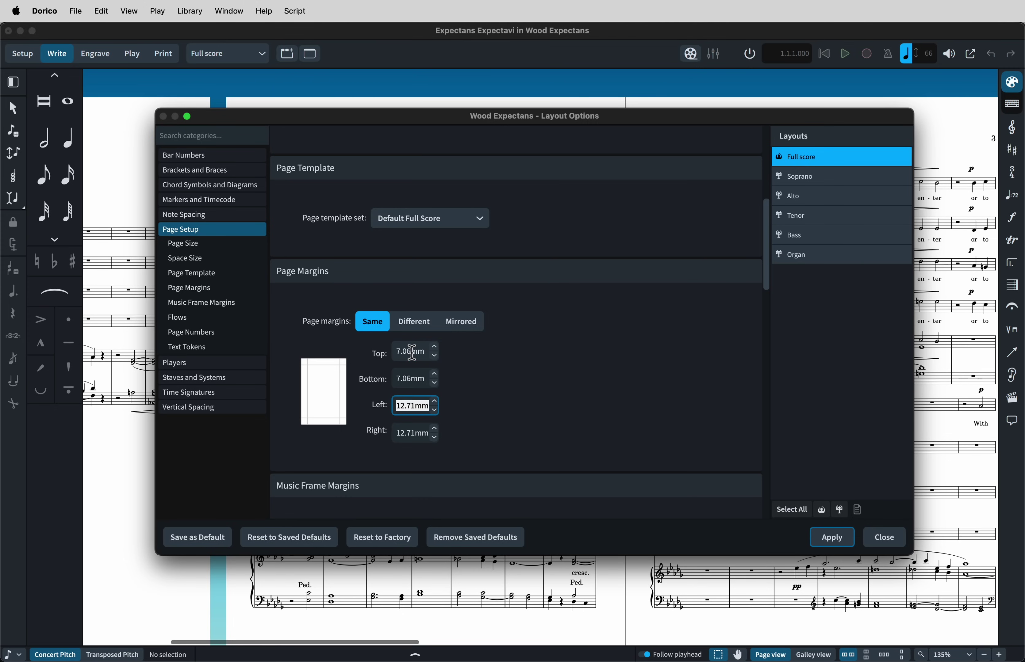
{"action": "type", "text": "15.88"}
{"action": "key", "text": "Tab"}
{"action": "type", "text": "15.88"}
{"action": "key", "text": "Tab"}
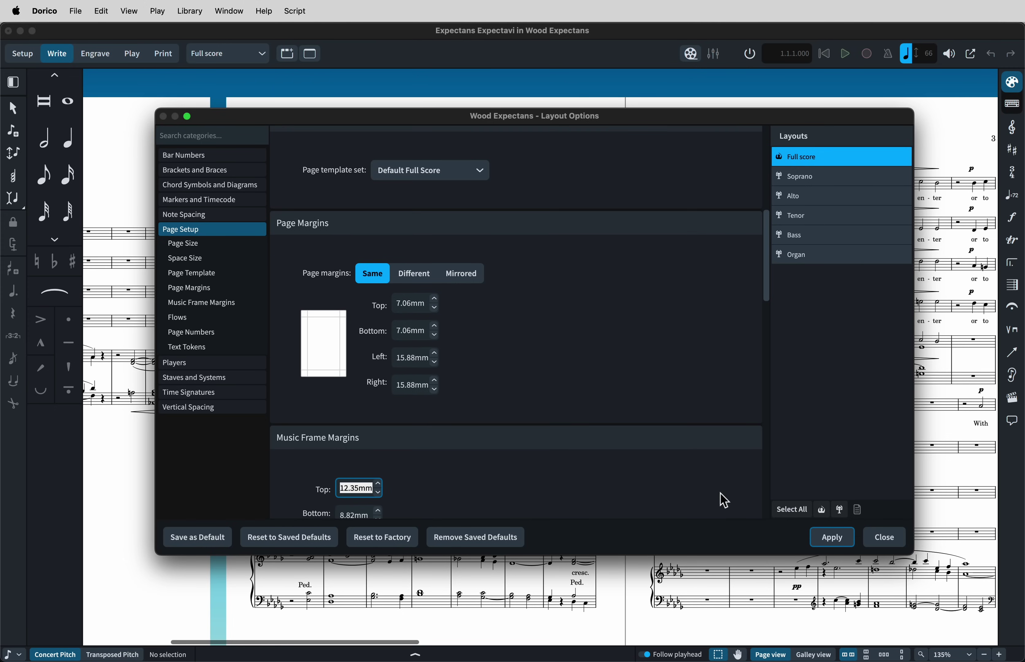
{"action": "left_click", "coordinate": [831, 537]}
{"action": "left_click", "coordinate": [884, 538]}
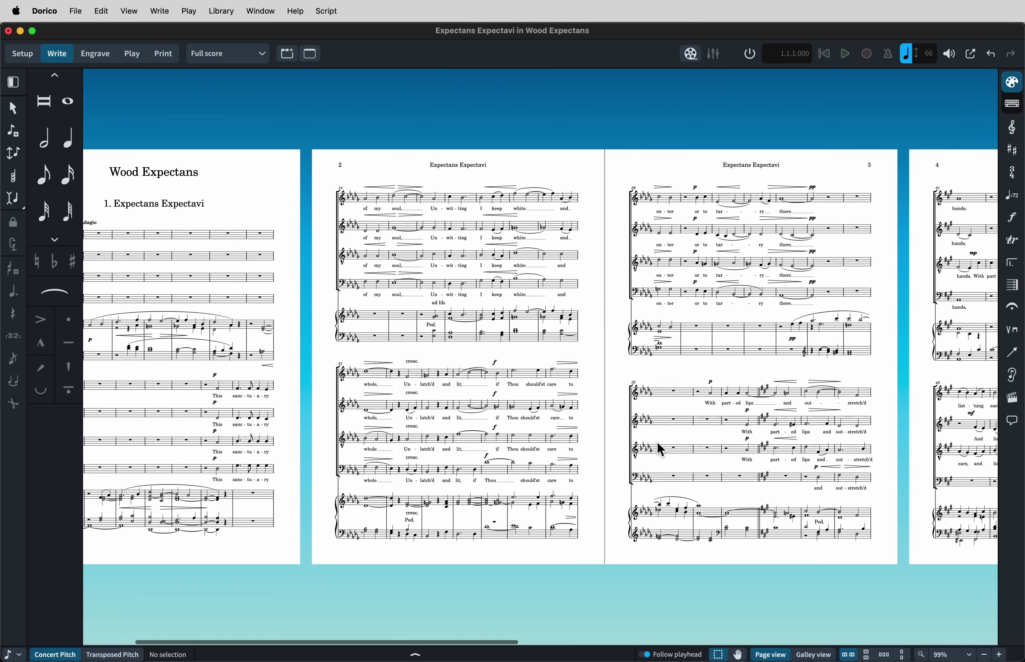
- Select the allargando marking and the Ab4 half note near bar 73
{"action": "scroll", "coordinate": [657, 442], "scroll_direction": "right", "scroll_amount": 12}
{"action": "scroll", "coordinate": [658, 447], "scroll_direction": "right", "scroll_amount": 15}
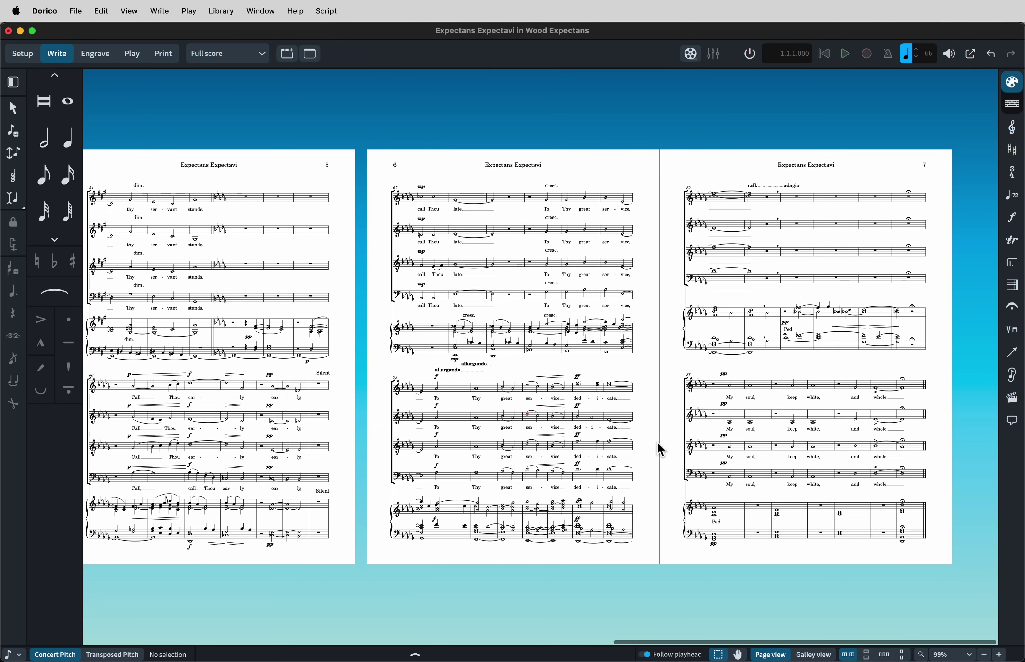
{"action": "scroll", "coordinate": [661, 450], "scroll_direction": "up", "scroll_amount": 5}
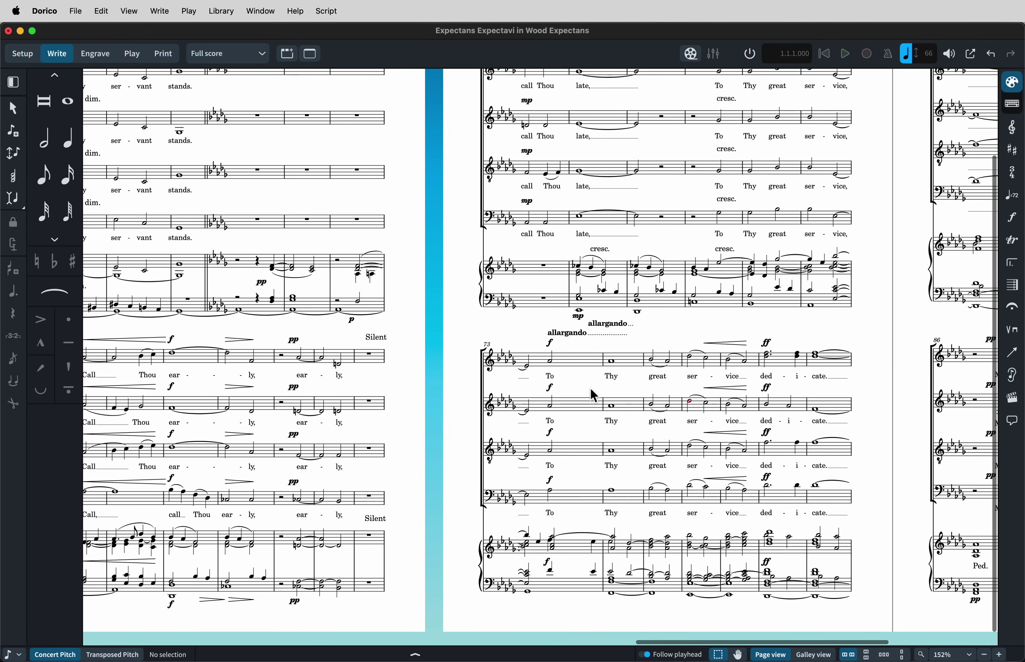
{"action": "left_click", "coordinate": [567, 333]}
{"action": "left_click", "coordinate": [550, 359]}
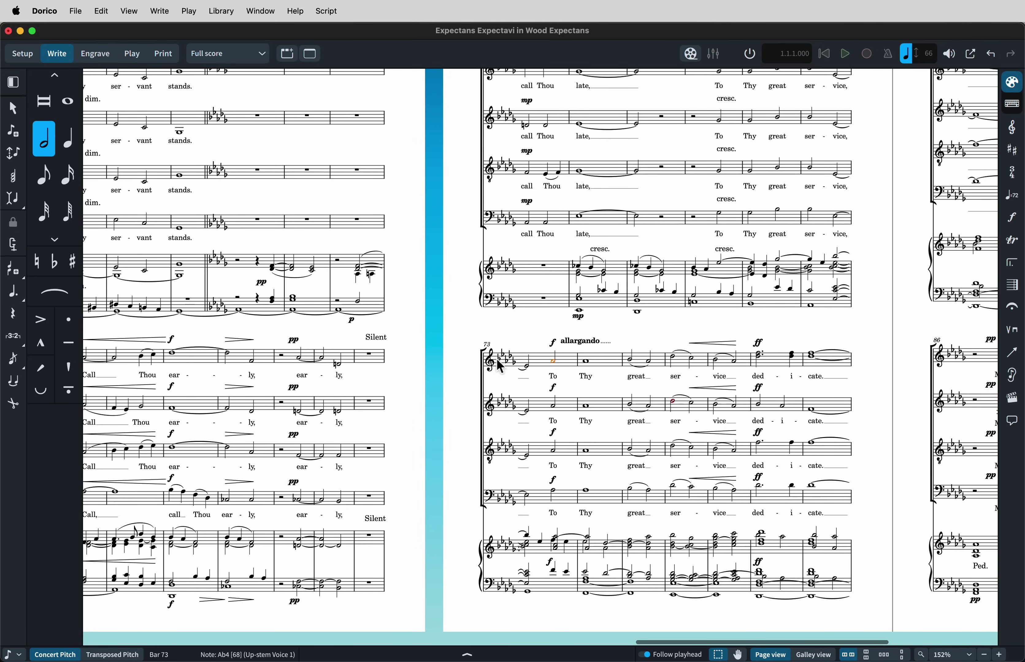
- Flip the organ's Ped. markings in bars 22 and 16 below the bass staff
{"action": "scroll", "coordinate": [495, 357], "scroll_direction": "left", "scroll_amount": 10}
{"action": "scroll", "coordinate": [494, 359], "scroll_direction": "left", "scroll_amount": 15}
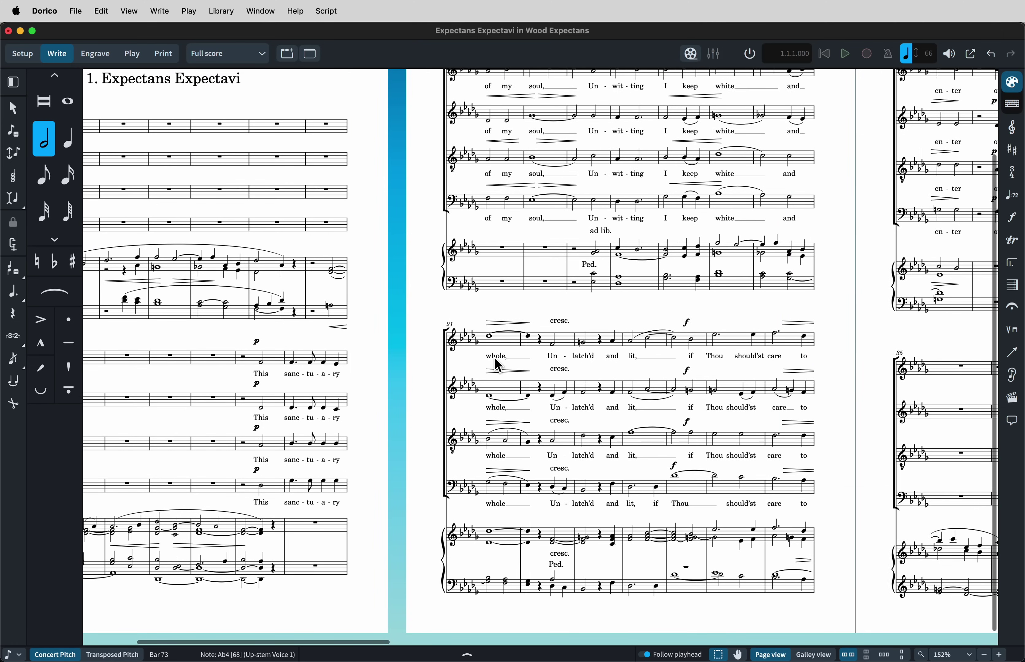
{"action": "left_click", "coordinate": [556, 565]}
{"action": "key", "text": "f"}
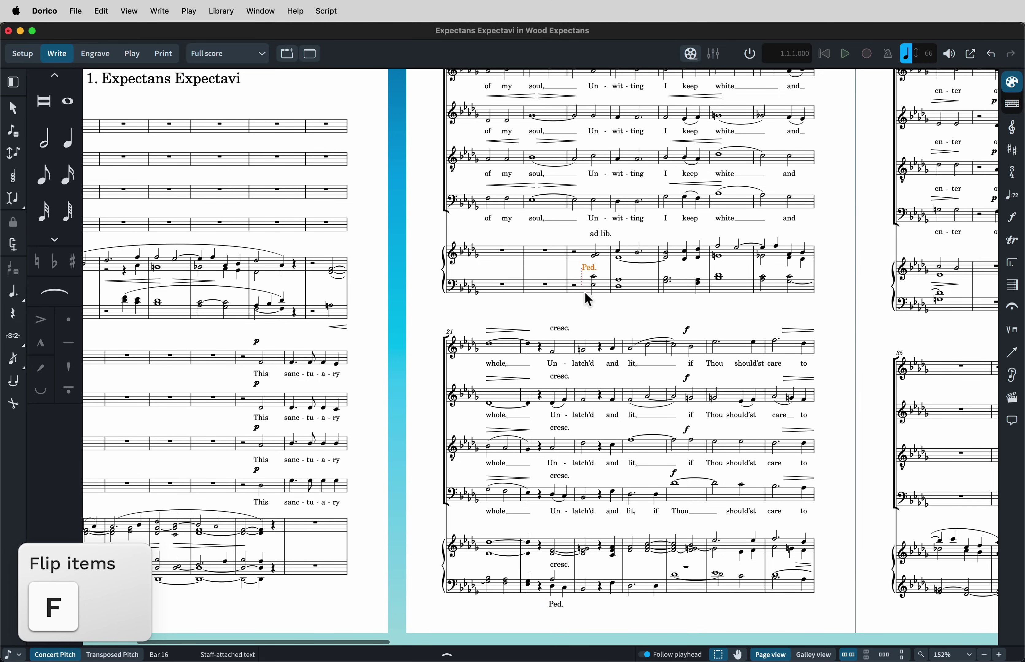
{"action": "key", "text": "f"}
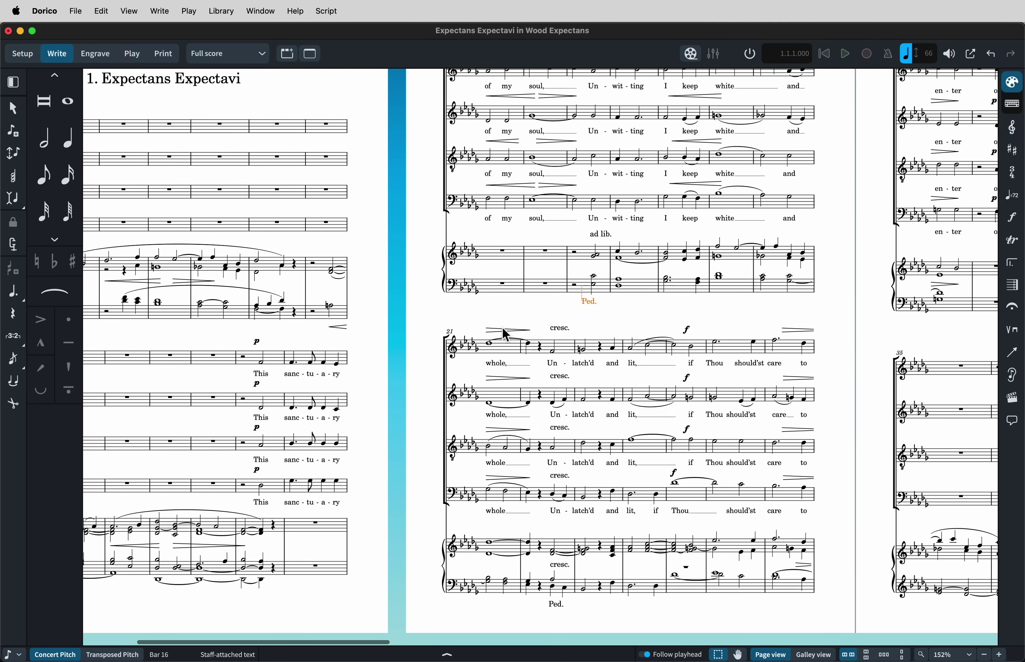
{"action": "left_click", "coordinate": [686, 332]}
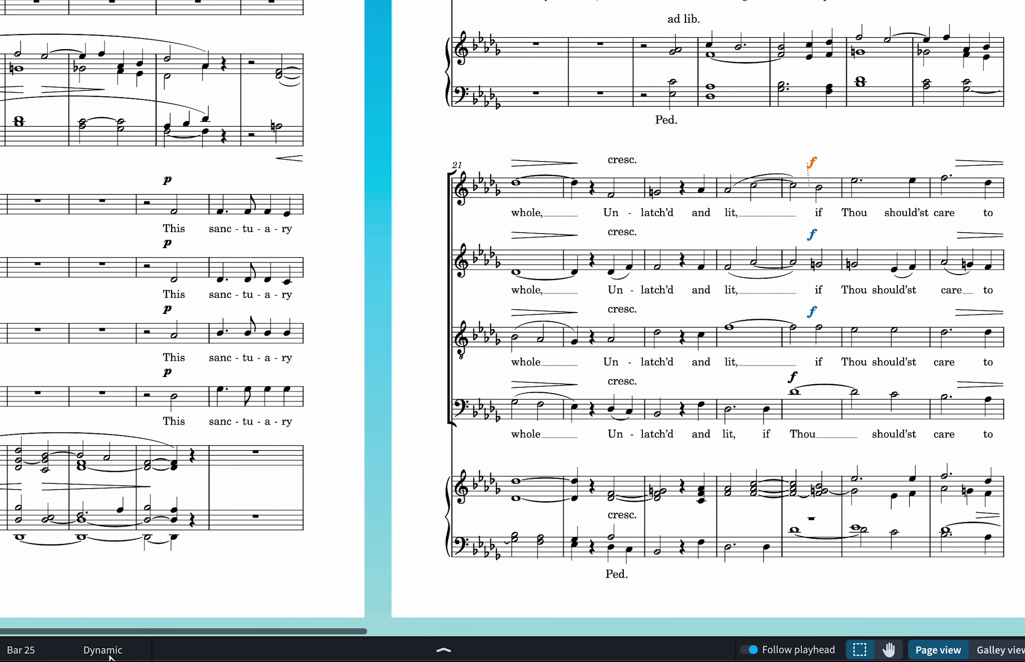
{"action": "left_click", "coordinate": [619, 165]}
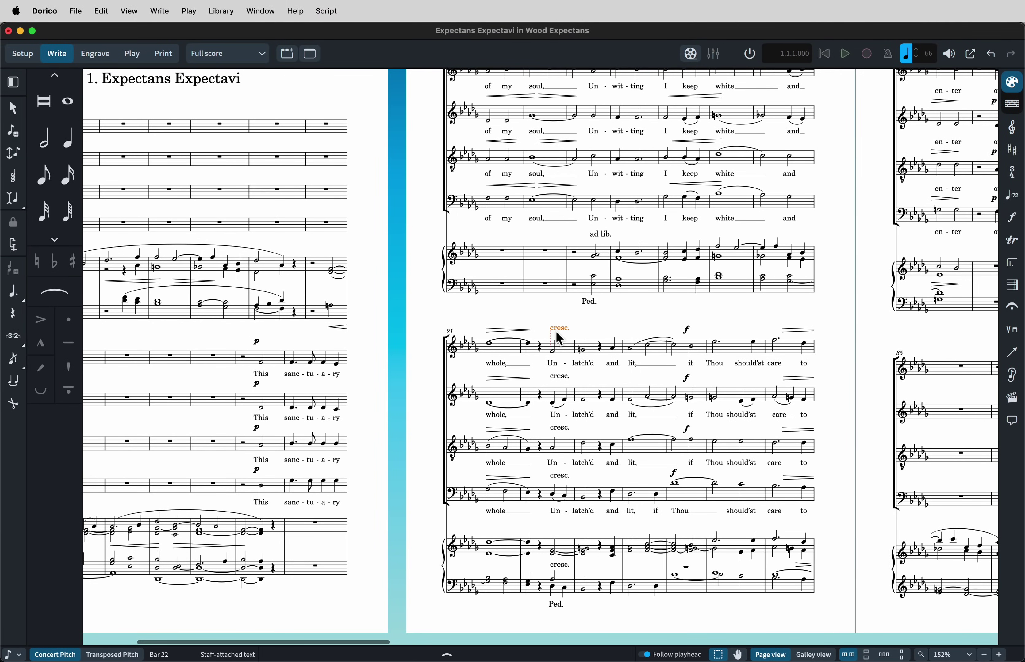
{"action": "scroll", "coordinate": [556, 340], "scroll_direction": "up", "scroll_amount": 10}
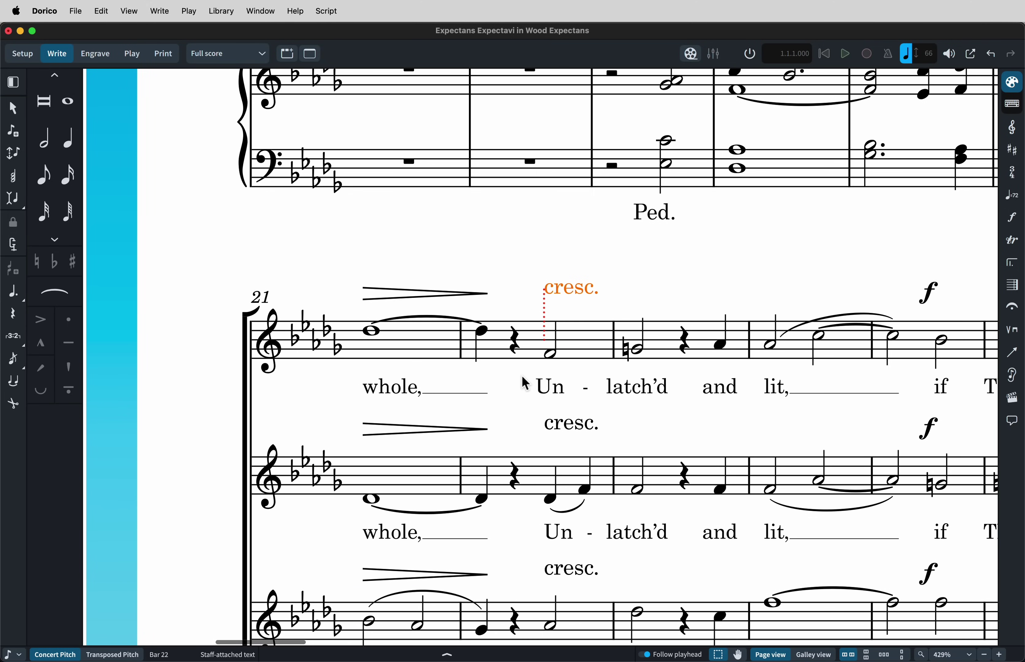
{"action": "scroll", "coordinate": [524, 382], "scroll_direction": "down", "scroll_amount": 2}
{"action": "scroll", "coordinate": [524, 381], "scroll_direction": "down", "scroll_amount": 3}
{"action": "scroll", "coordinate": [523, 384], "scroll_direction": "down", "scroll_amount": 4}
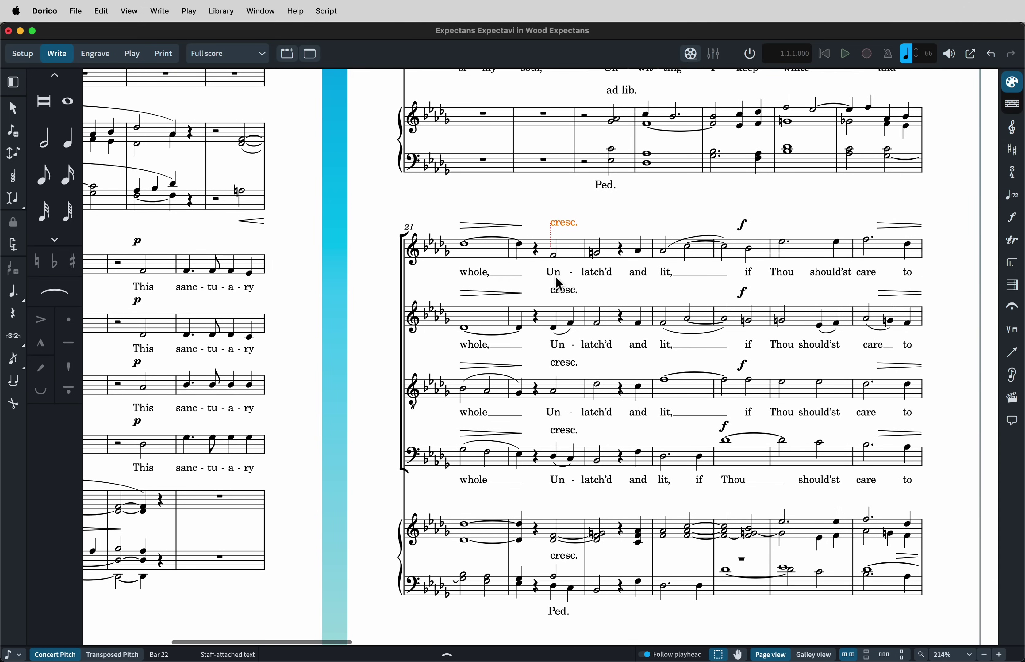
- Filter bar 22 across all staves to text only and delete the old cresc. text
{"action": "left_click", "coordinate": [553, 255]}
{"action": "left_click", "coordinate": [598, 590], "text": "shift"}
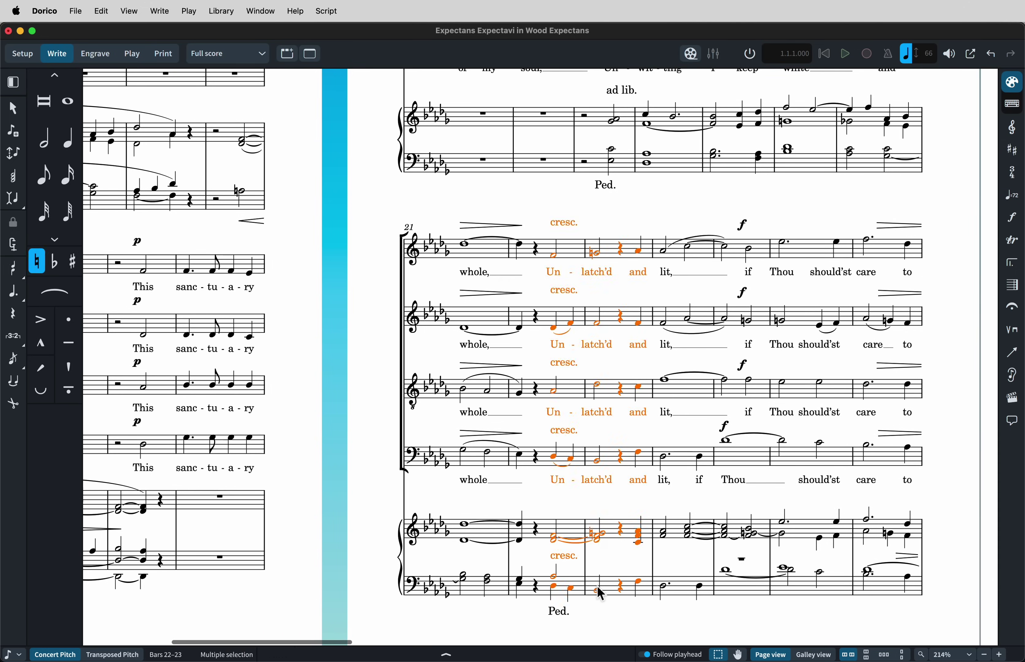
{"action": "right_click", "coordinate": [597, 590]}
{"action": "mouse_move", "coordinate": [636, 412]}
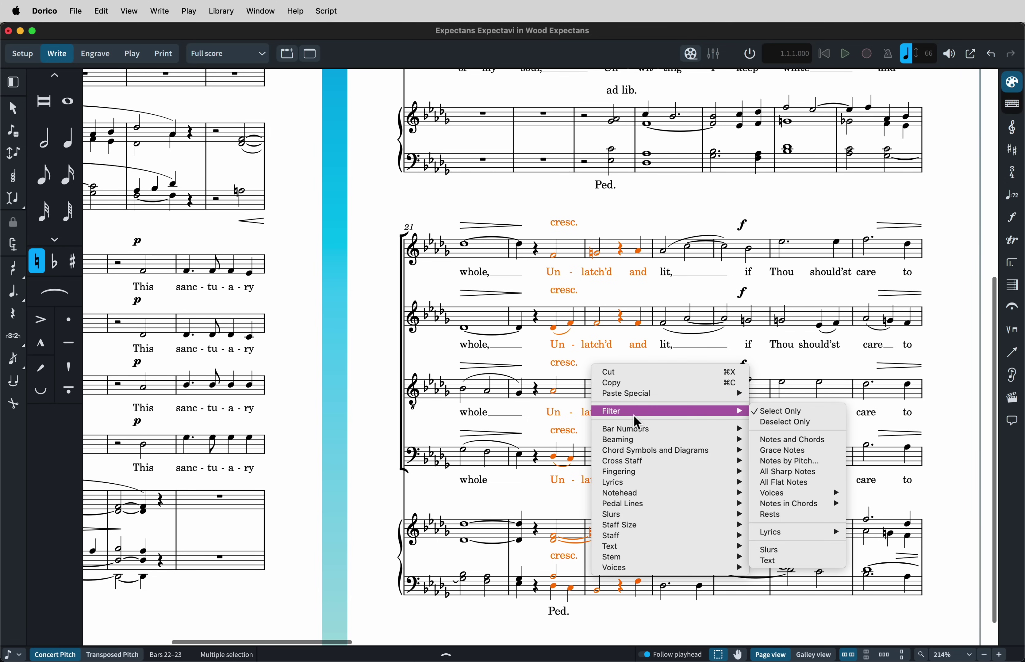
{"action": "left_click", "coordinate": [786, 550]}
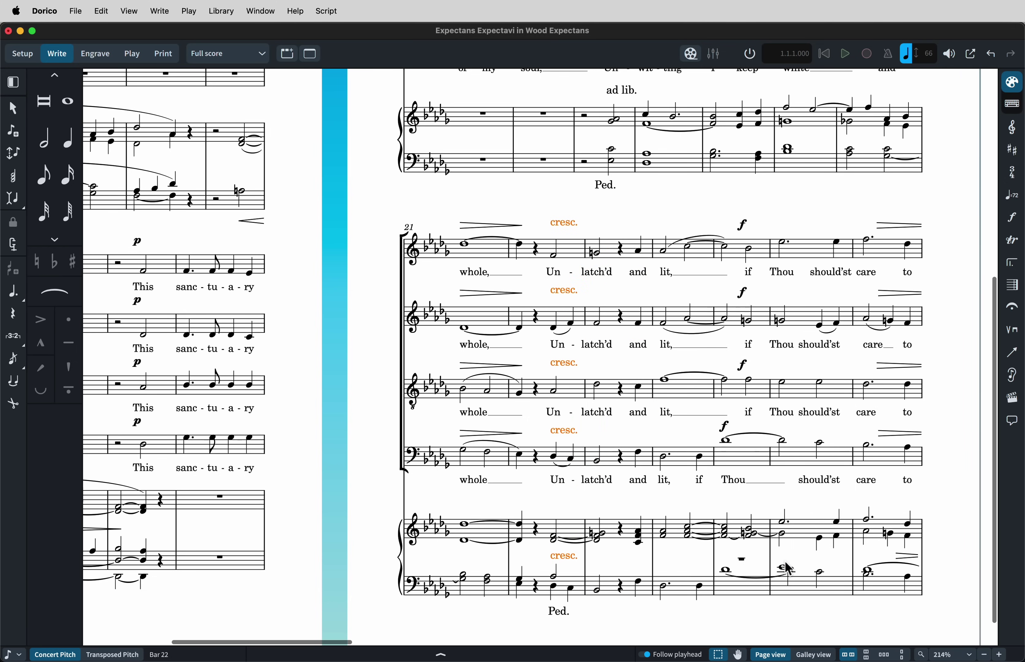
{"action": "key", "text": "Delete"}
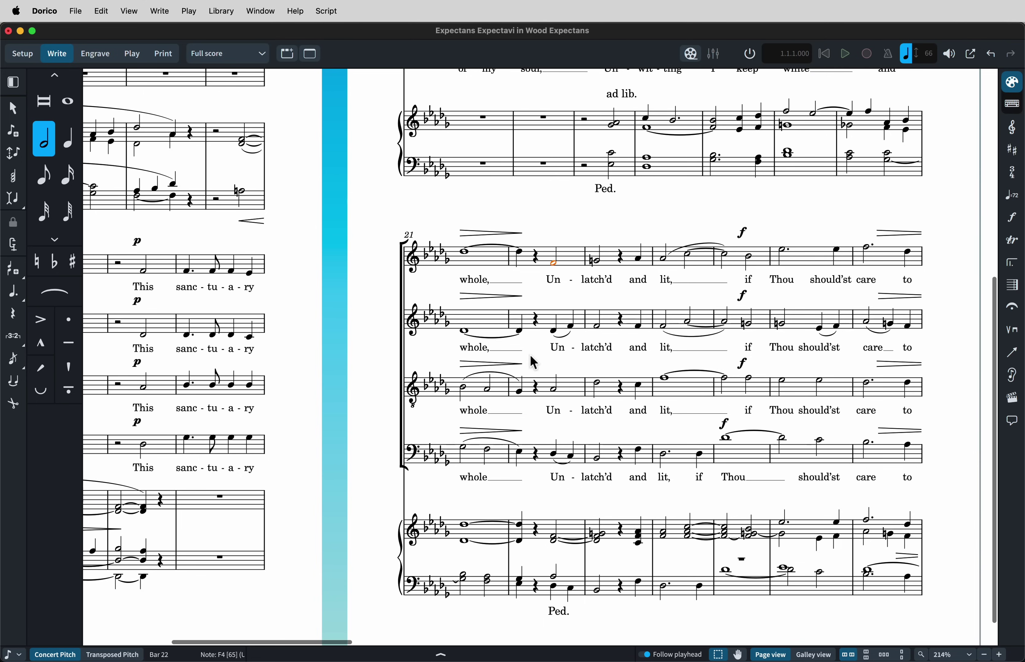
- Enter a cresc. dynamic on the bar 22 notes of every staff
{"action": "left_click", "coordinate": [555, 540], "text": "shift"}
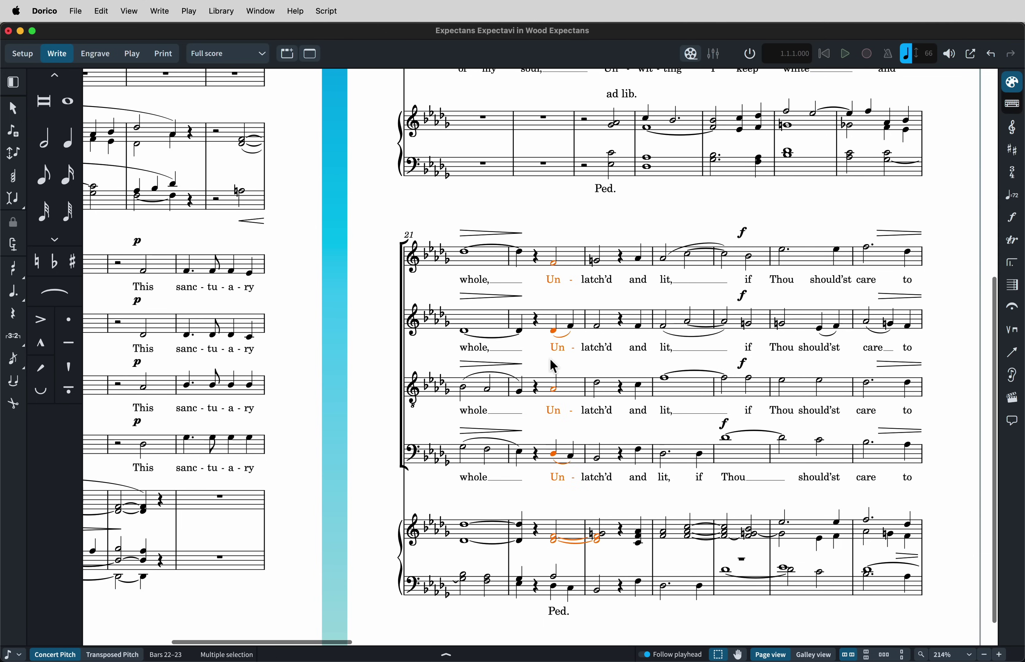
{"action": "key", "text": "shift+d"}
{"action": "type", "text": "cresc."}
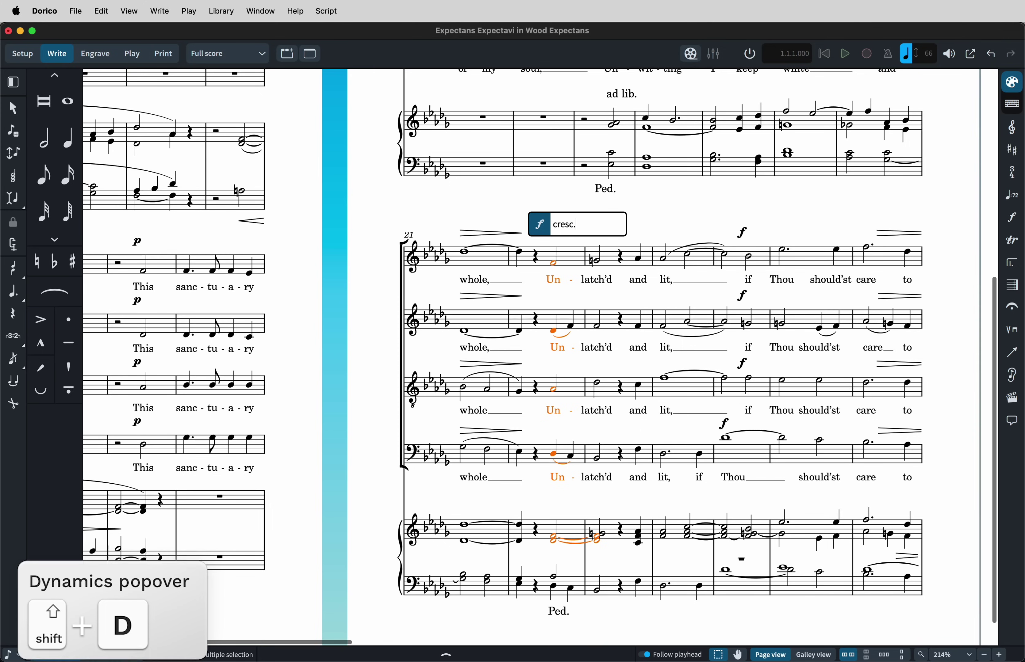
{"action": "key", "text": "Return"}
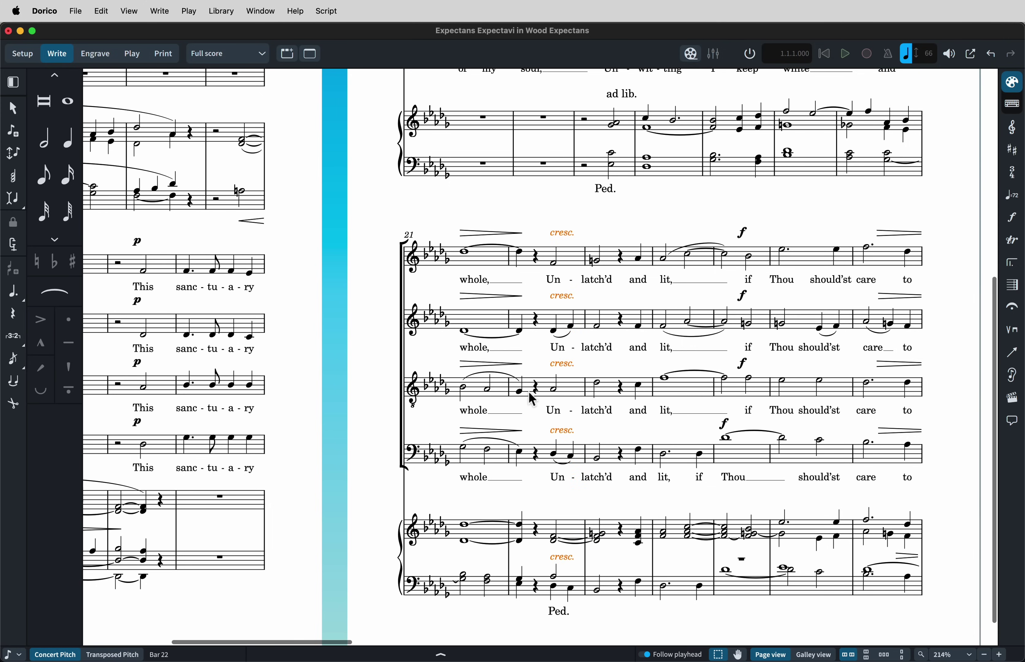
{"action": "scroll", "coordinate": [619, 207], "scroll_direction": "up", "scroll_amount": 2}
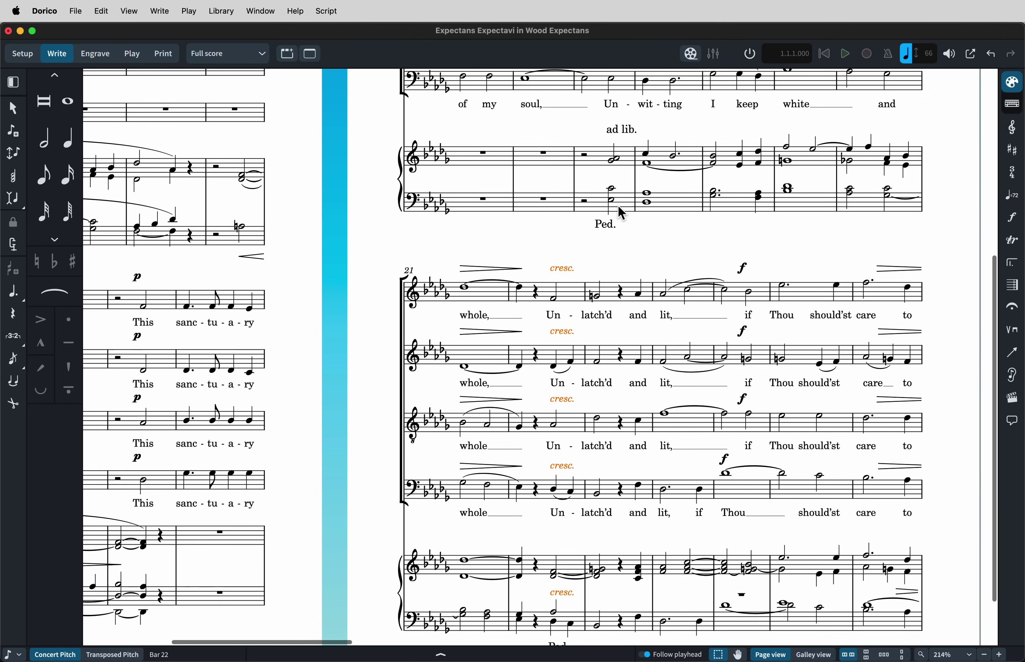
{"action": "key", "text": "super+minus"}
{"action": "key", "text": "super+minus"}
- Scroll the score back left toward page 1
{"action": "scroll", "coordinate": [620, 210], "scroll_direction": "right", "scroll_amount": 5}
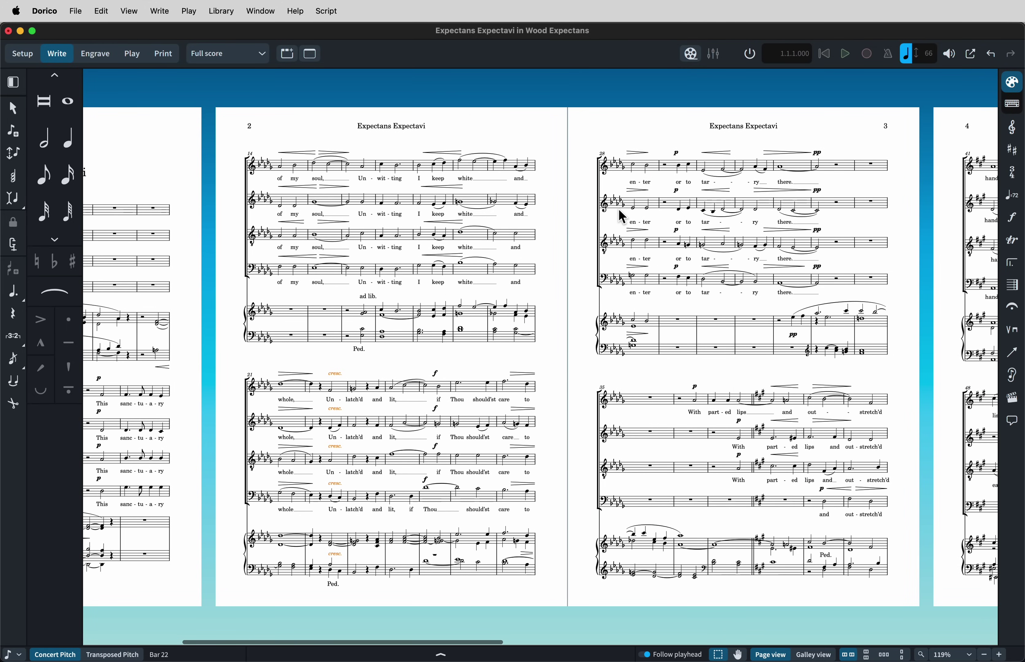
{"action": "scroll", "coordinate": [621, 211], "scroll_direction": "left", "scroll_amount": 2}
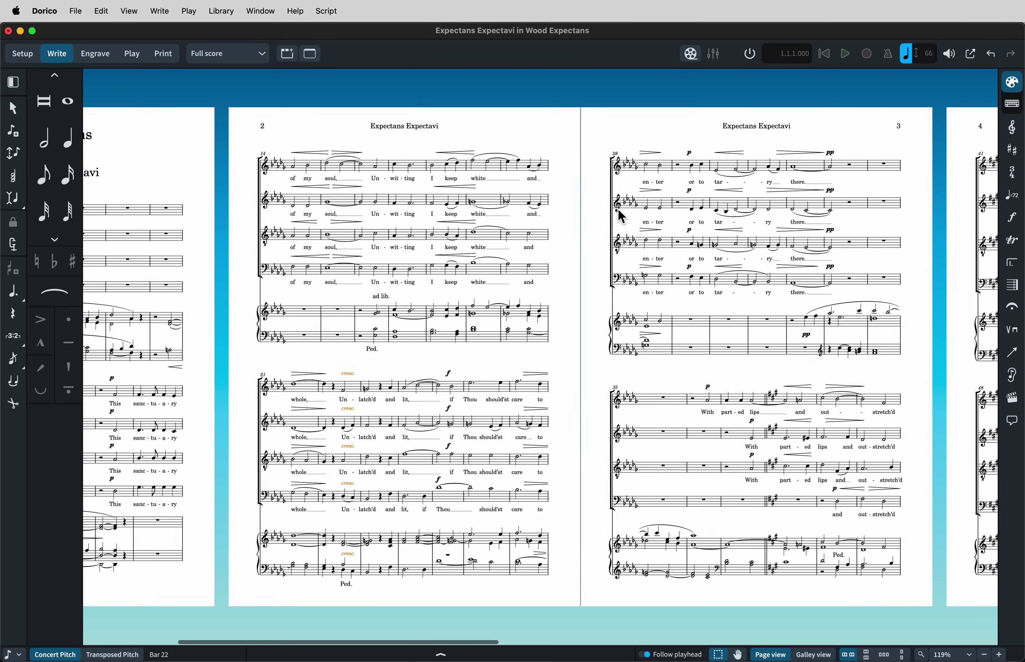
{"action": "scroll", "coordinate": [618, 209], "scroll_direction": "left", "scroll_amount": 5}
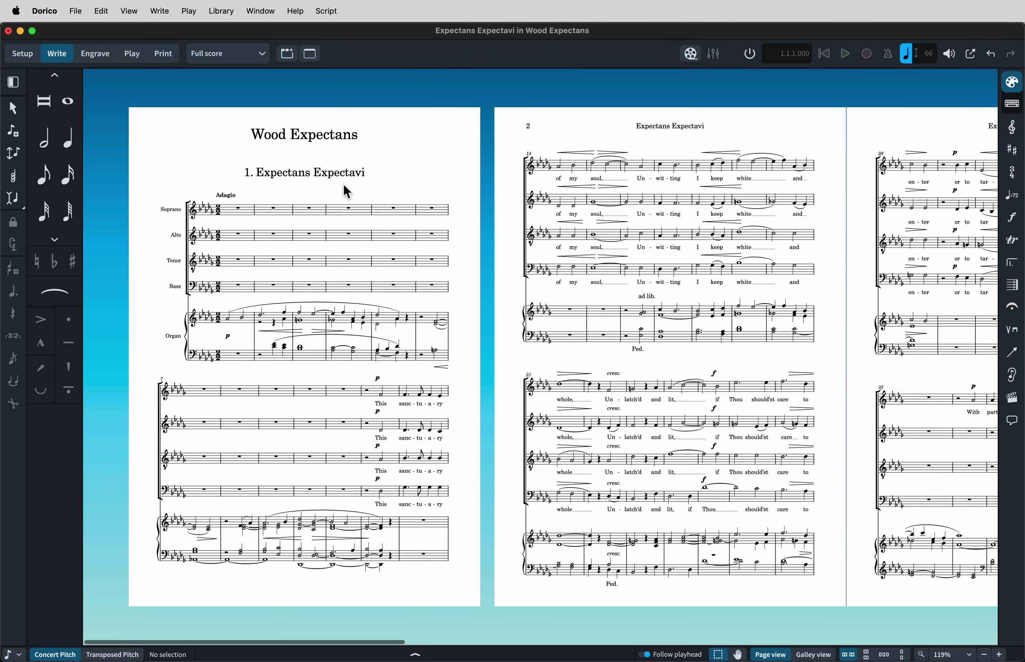
- Set Show flow headings to Never in Layout Options, then switch to Finale's file info
{"action": "key", "text": "super+shift+l"}
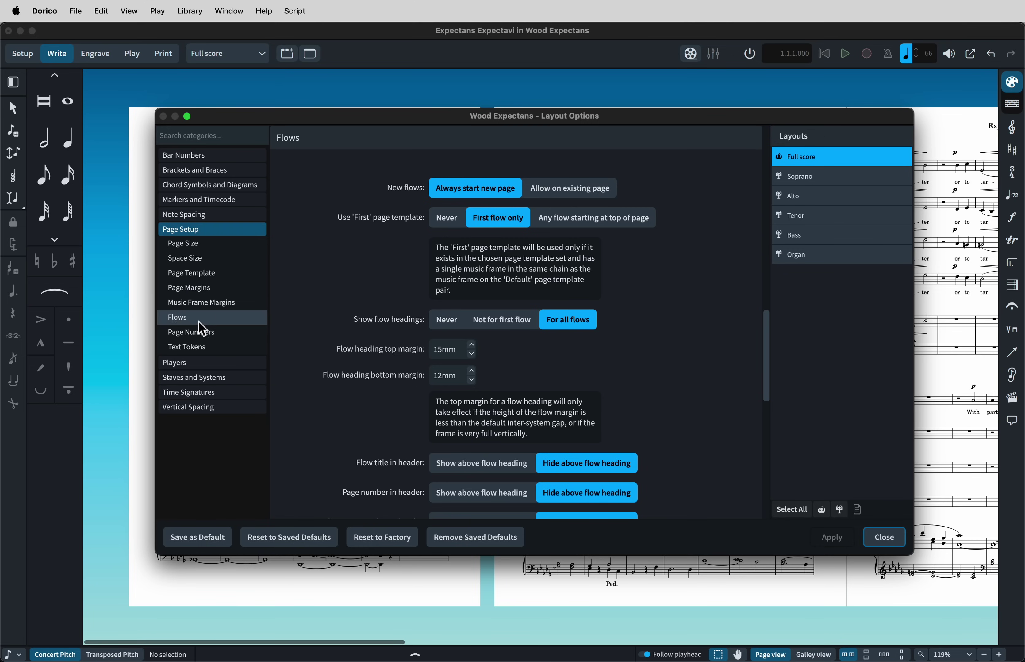
{"action": "left_click", "coordinate": [443, 324]}
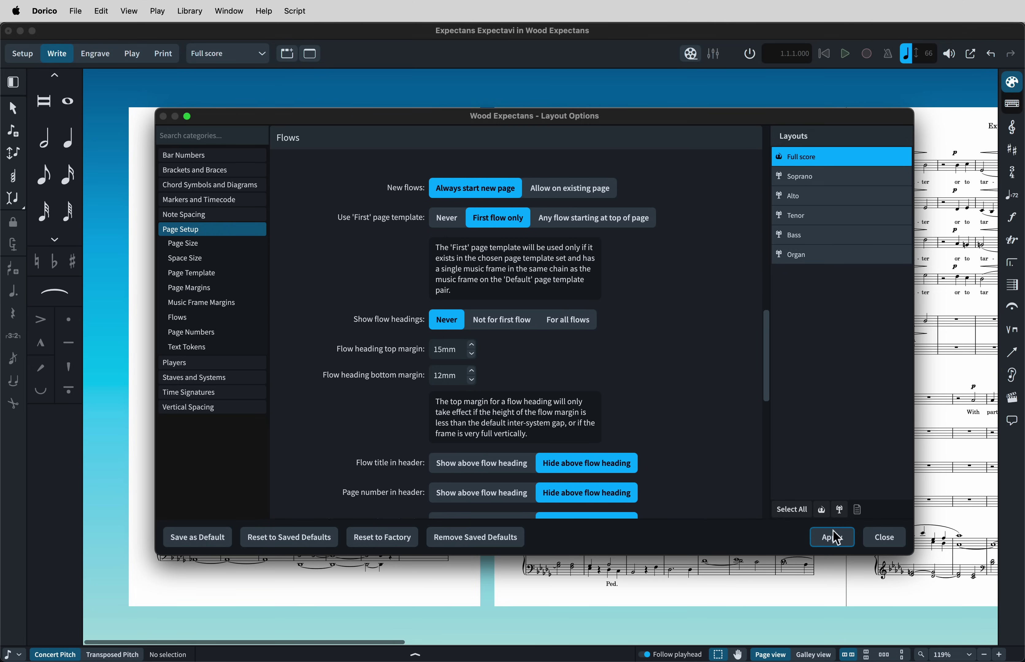
{"action": "left_click", "coordinate": [840, 543]}
{"action": "left_click", "coordinate": [884, 539]}
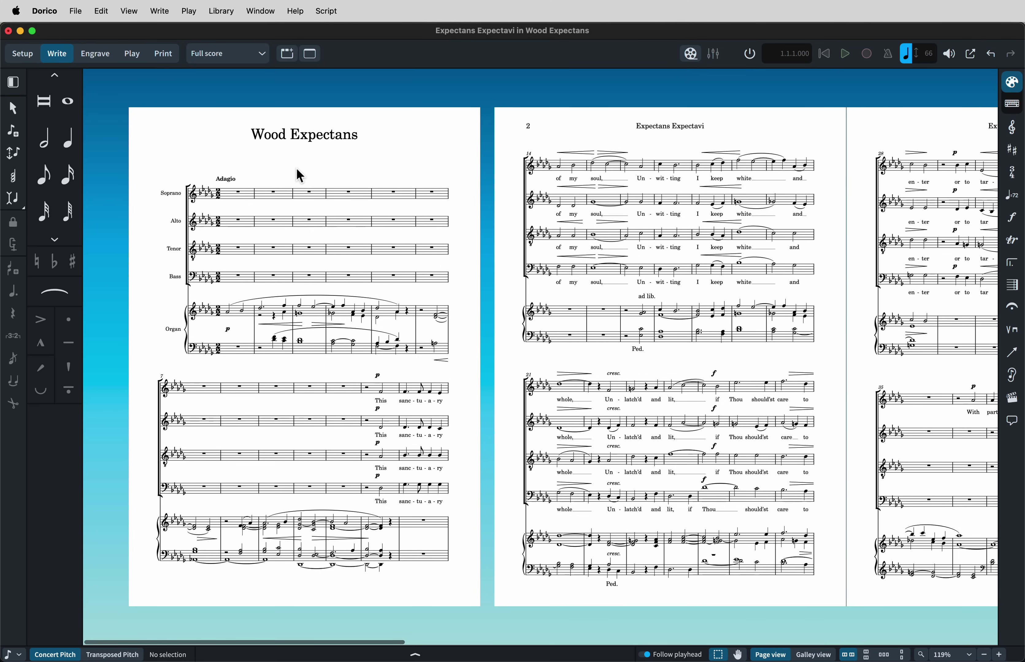
{"action": "key", "text": "super+Tab"}
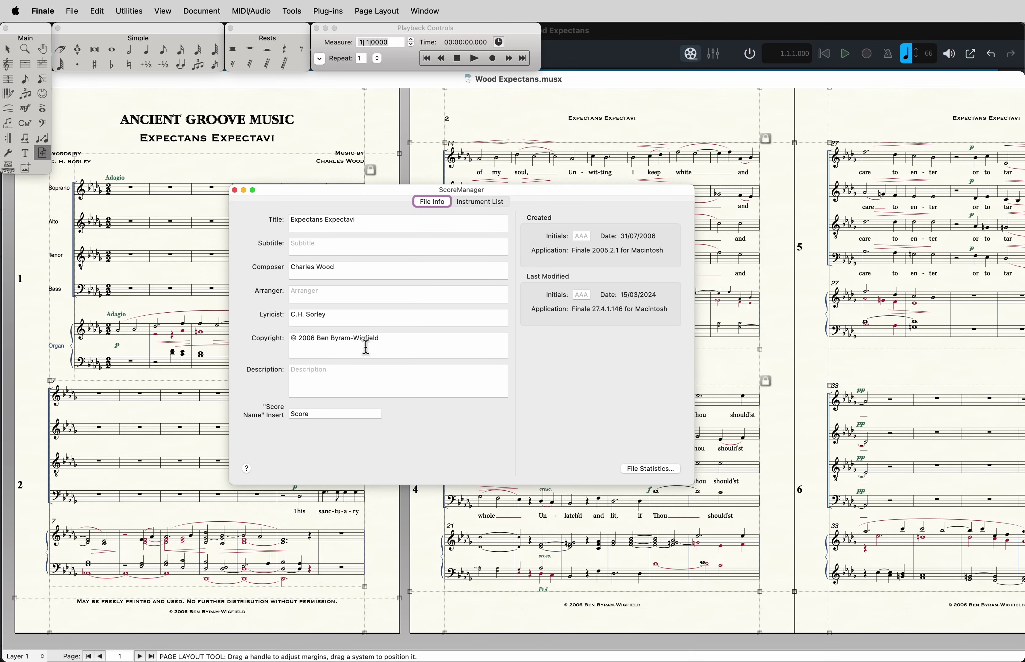
- Close Finale's file info and view the Expectans Expectavi flow's info in Dorico's Project Info
{"action": "left_click", "coordinate": [234, 190]}
{"action": "left_click", "coordinate": [584, 65]}
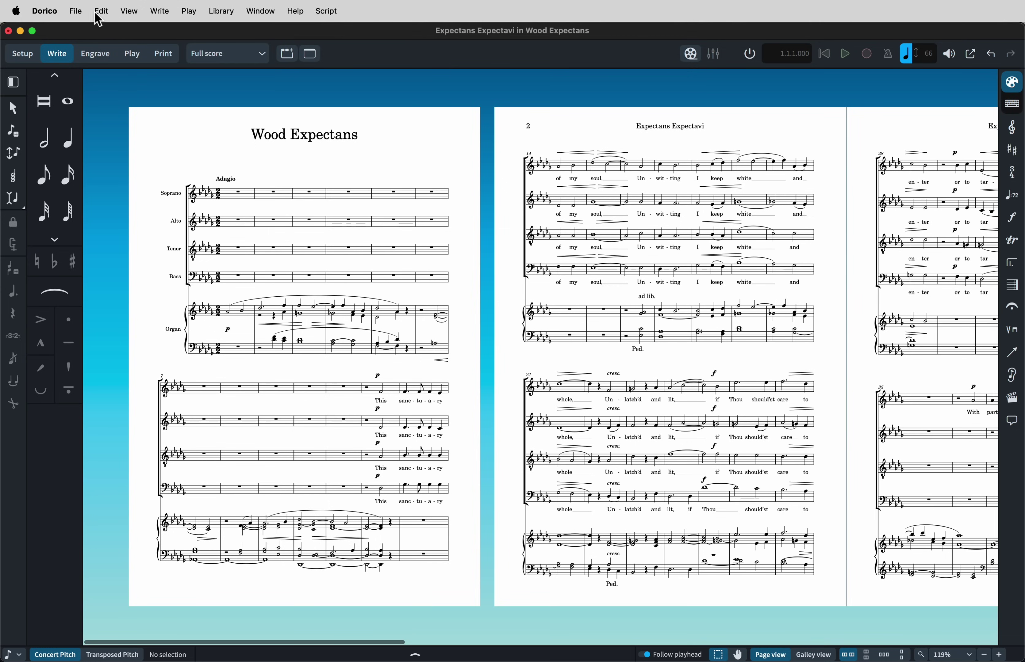
{"action": "left_click", "coordinate": [86, 11]}
{"action": "left_click", "coordinate": [110, 228]}
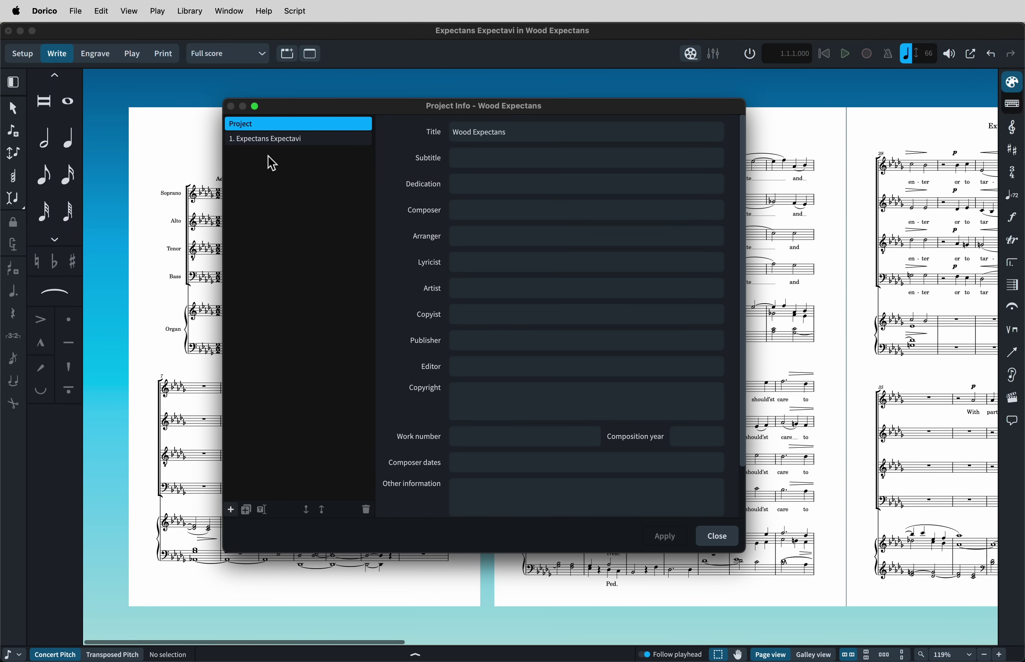
{"action": "left_click", "coordinate": [316, 142]}
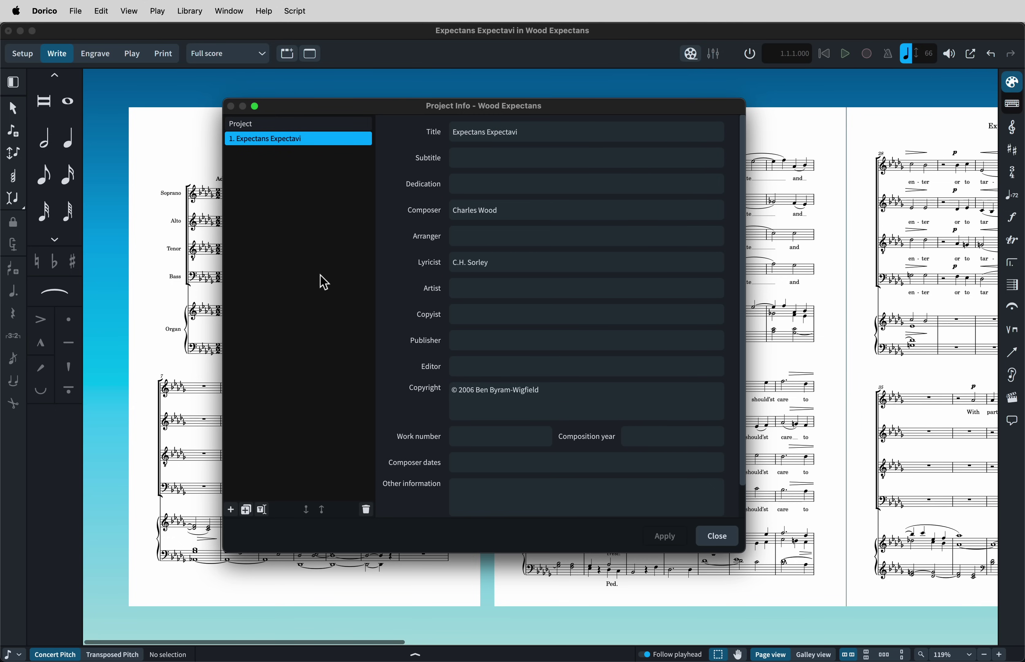
- Copy the flow's title, composer, lyricist and copyright into the project-level info and apply
{"action": "left_click", "coordinate": [313, 129]}
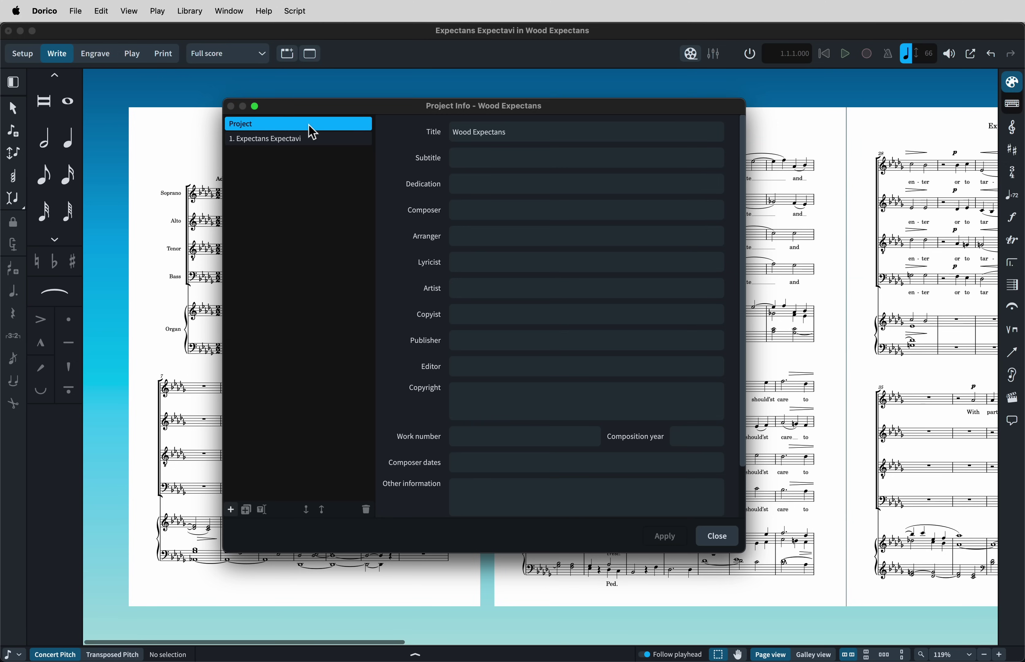
{"action": "scroll", "coordinate": [455, 343], "scroll_direction": "down", "scroll_amount": 3}
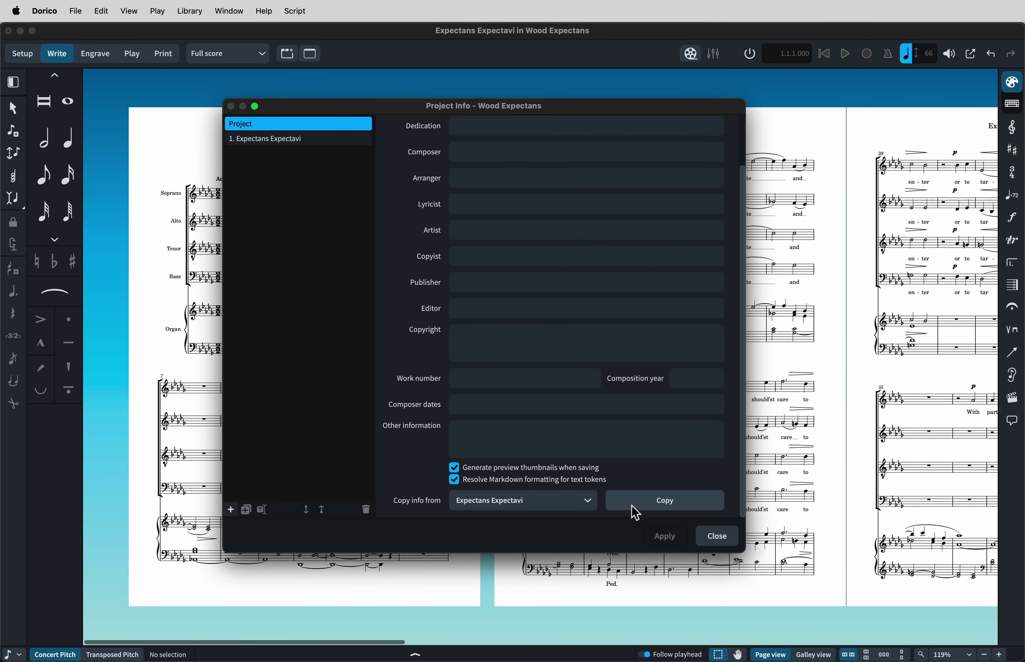
{"action": "left_click", "coordinate": [636, 512]}
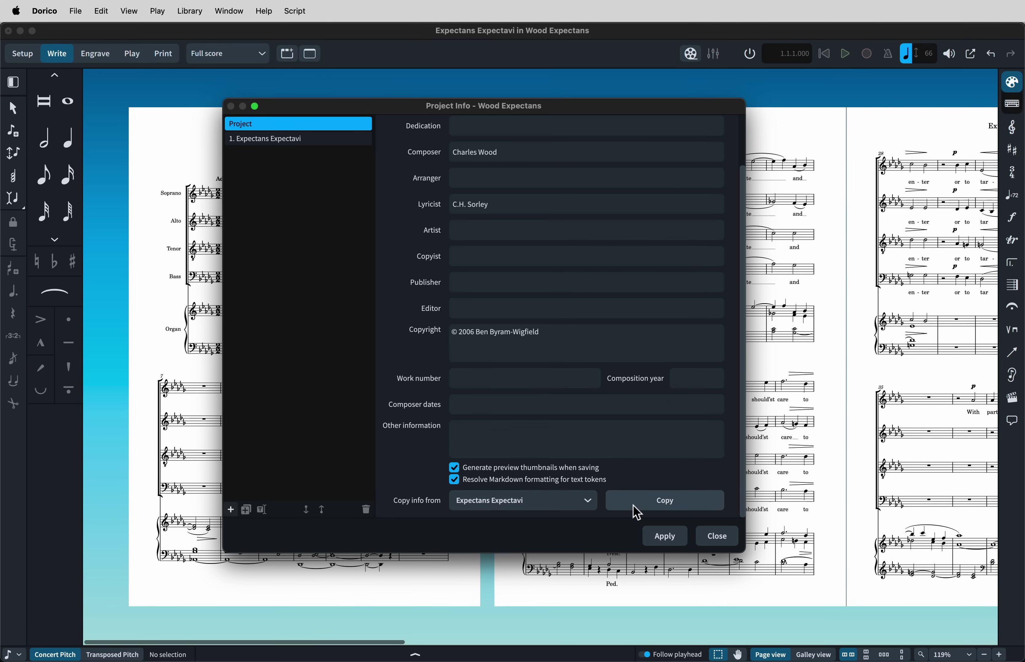
{"action": "scroll", "coordinate": [592, 397], "scroll_direction": "up", "scroll_amount": 3}
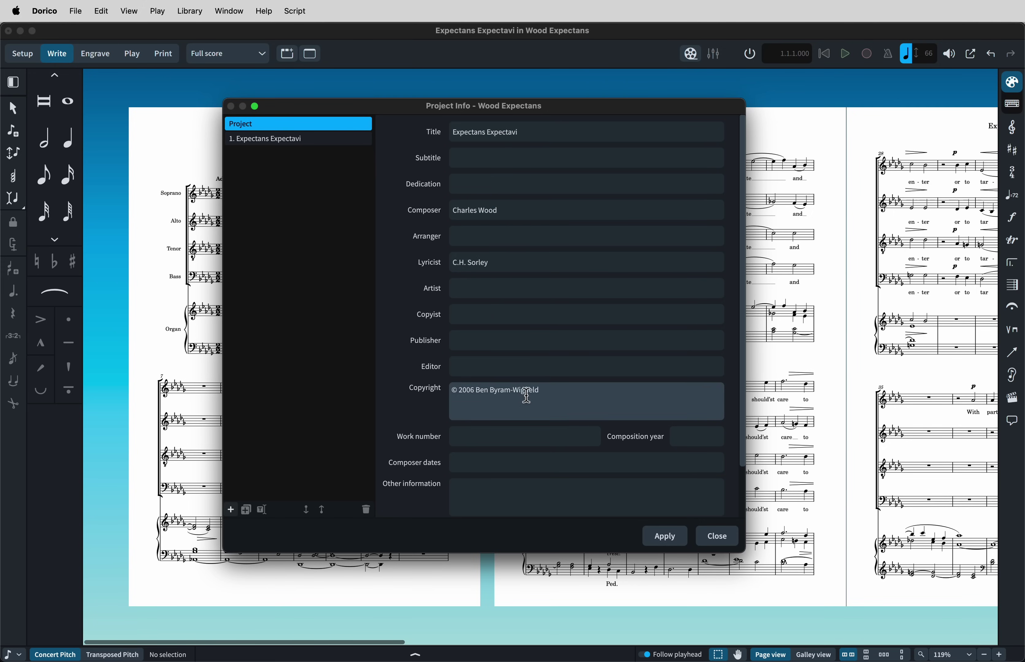
{"action": "left_click", "coordinate": [673, 543]}
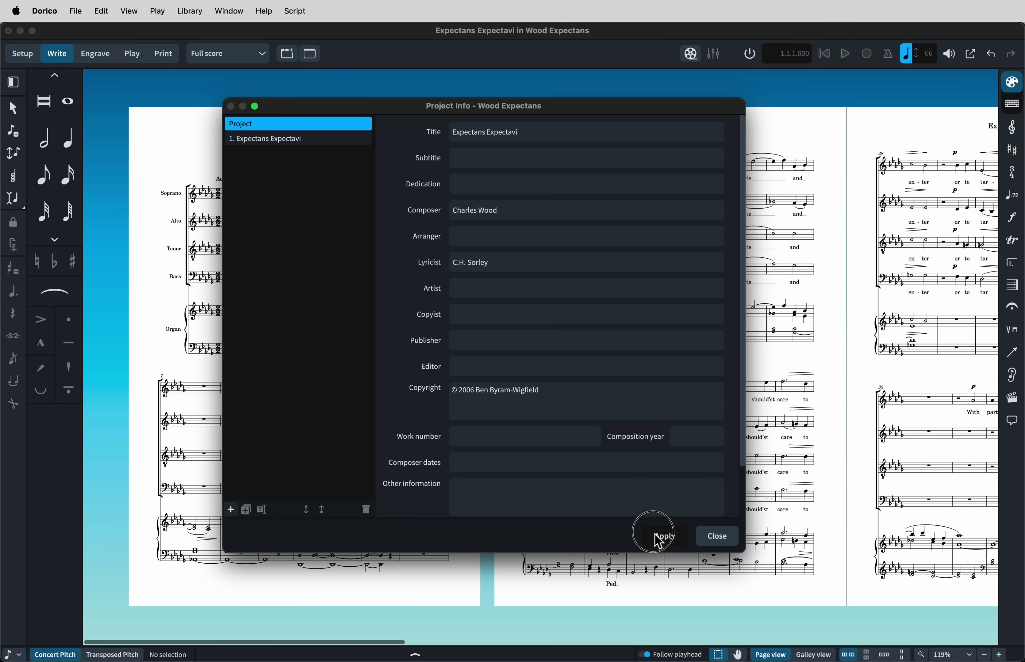
{"action": "left_click", "coordinate": [710, 542]}
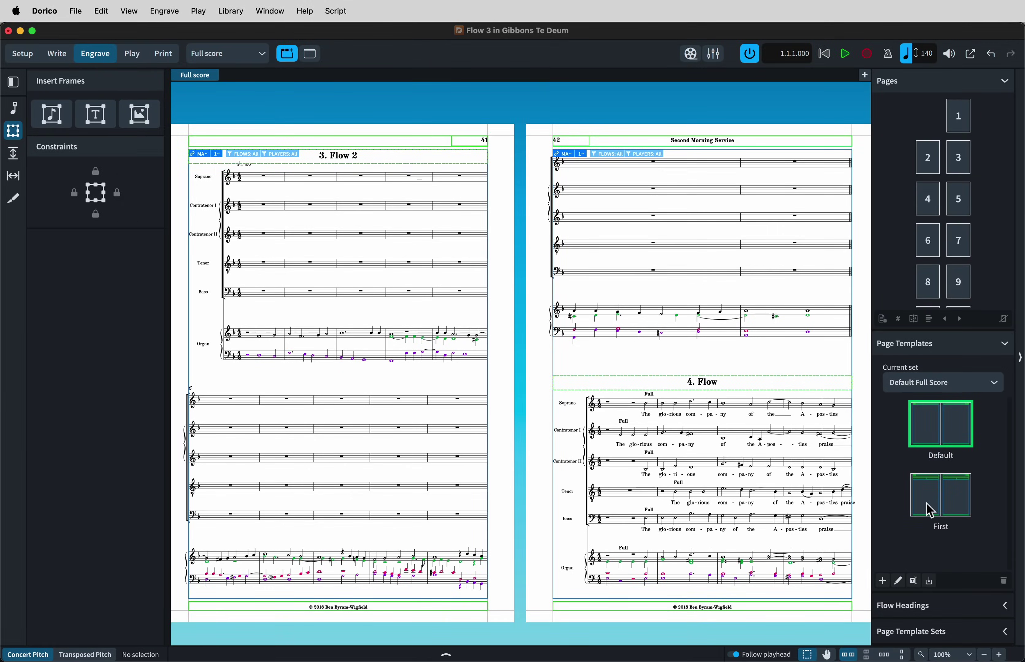
- Edit the First and Default page templates, then select page 1's title and subtitle frames
{"action": "double_click", "coordinate": [929, 511]}
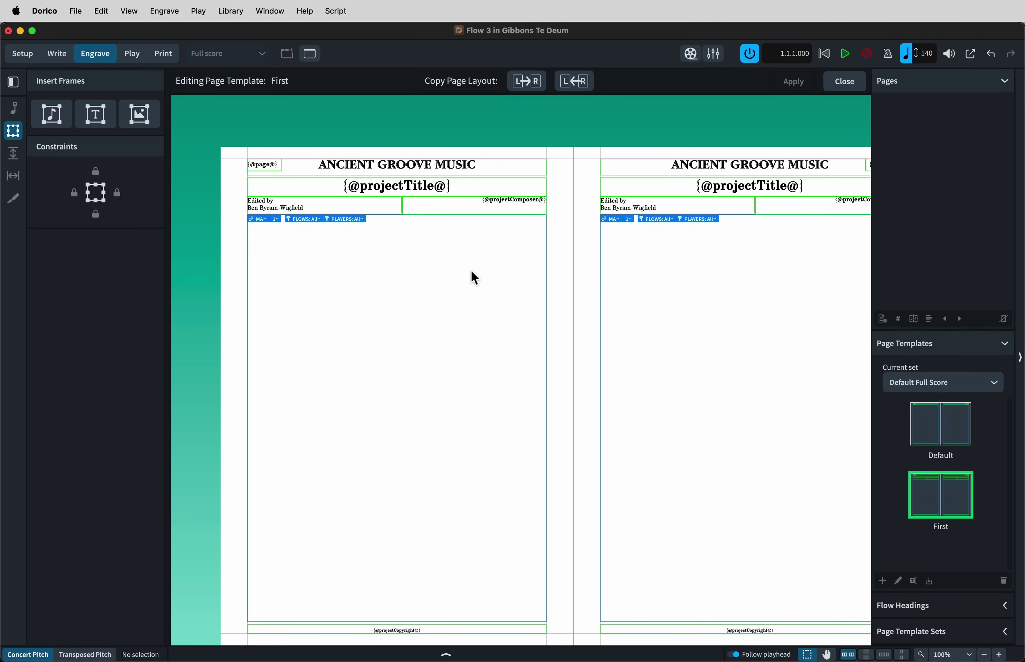
{"action": "left_click", "coordinate": [919, 437]}
{"action": "double_click", "coordinate": [918, 437]}
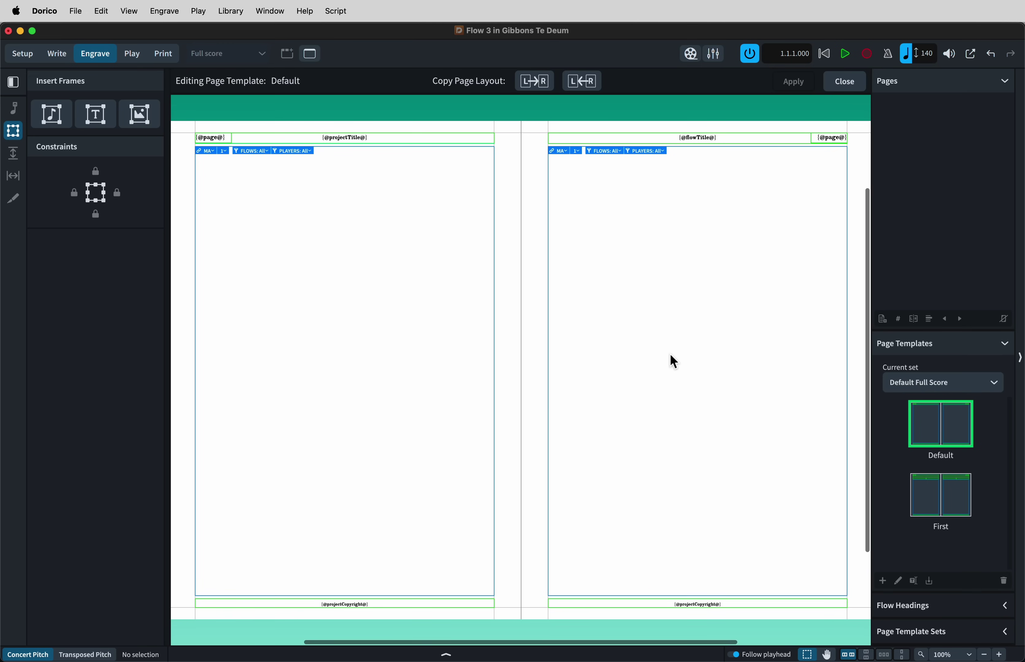
{"action": "left_click", "coordinate": [844, 82]}
{"action": "left_click", "coordinate": [325, 284]}
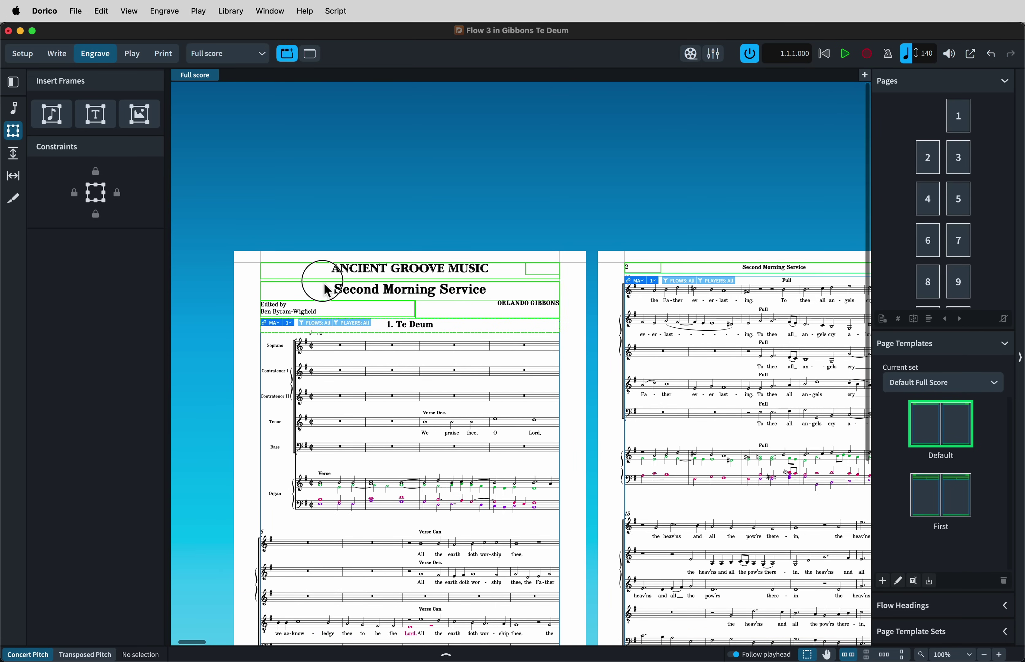